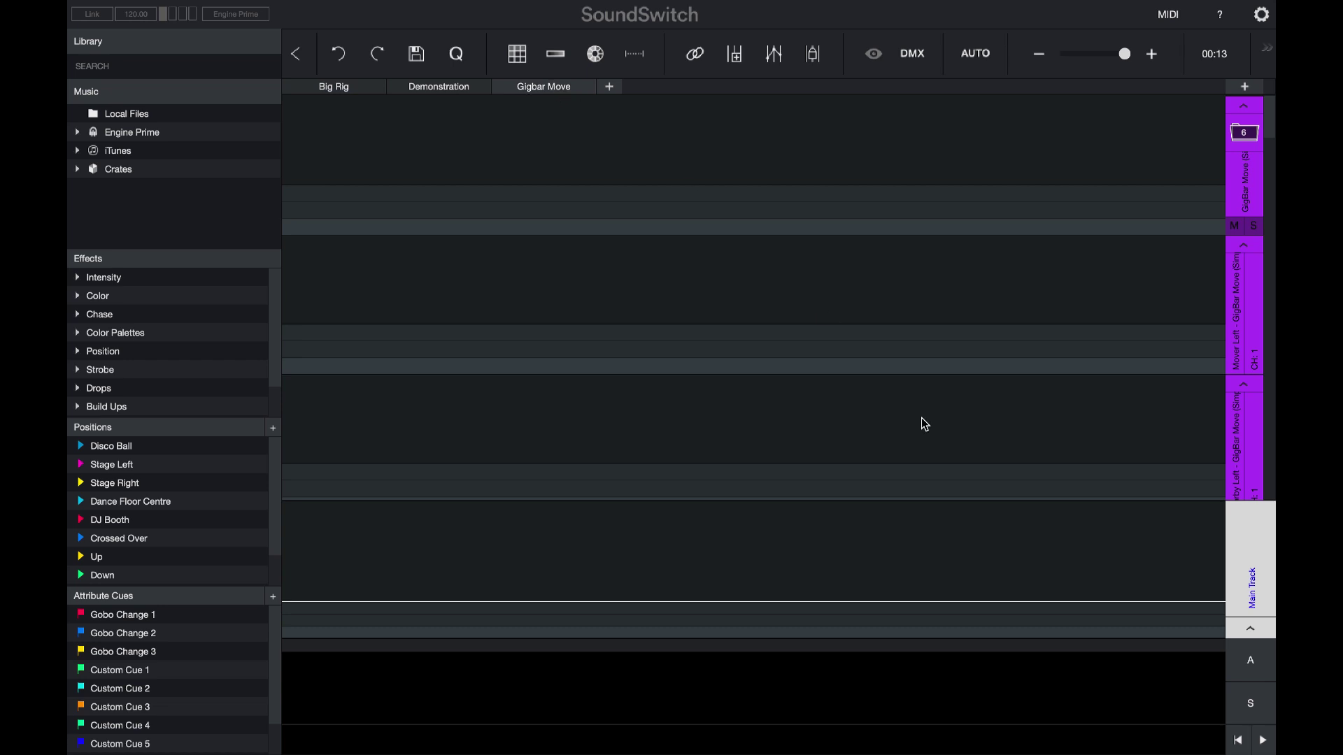
Start the first Bank 1 Dance Music autoloop and preview the Gobo Change 1 cue without changes
click(1252, 662)
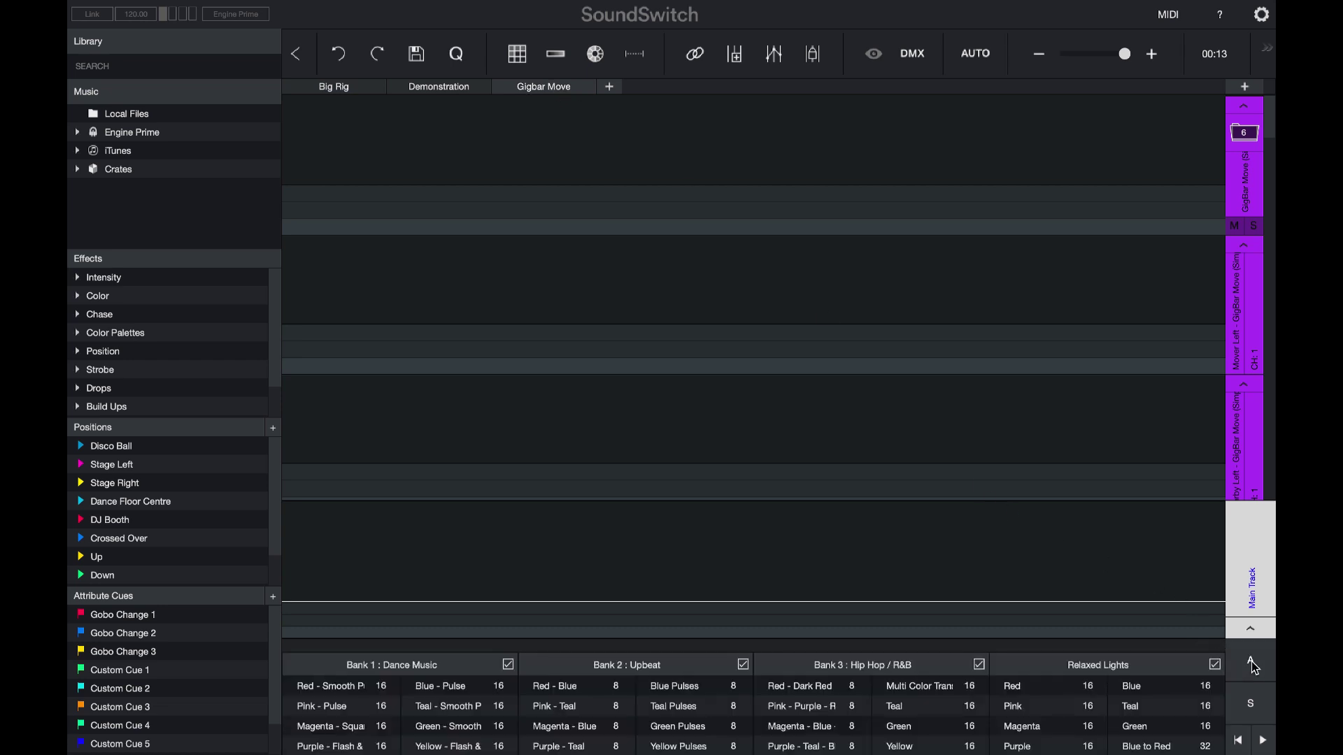
click(334, 687)
double_click(203, 626)
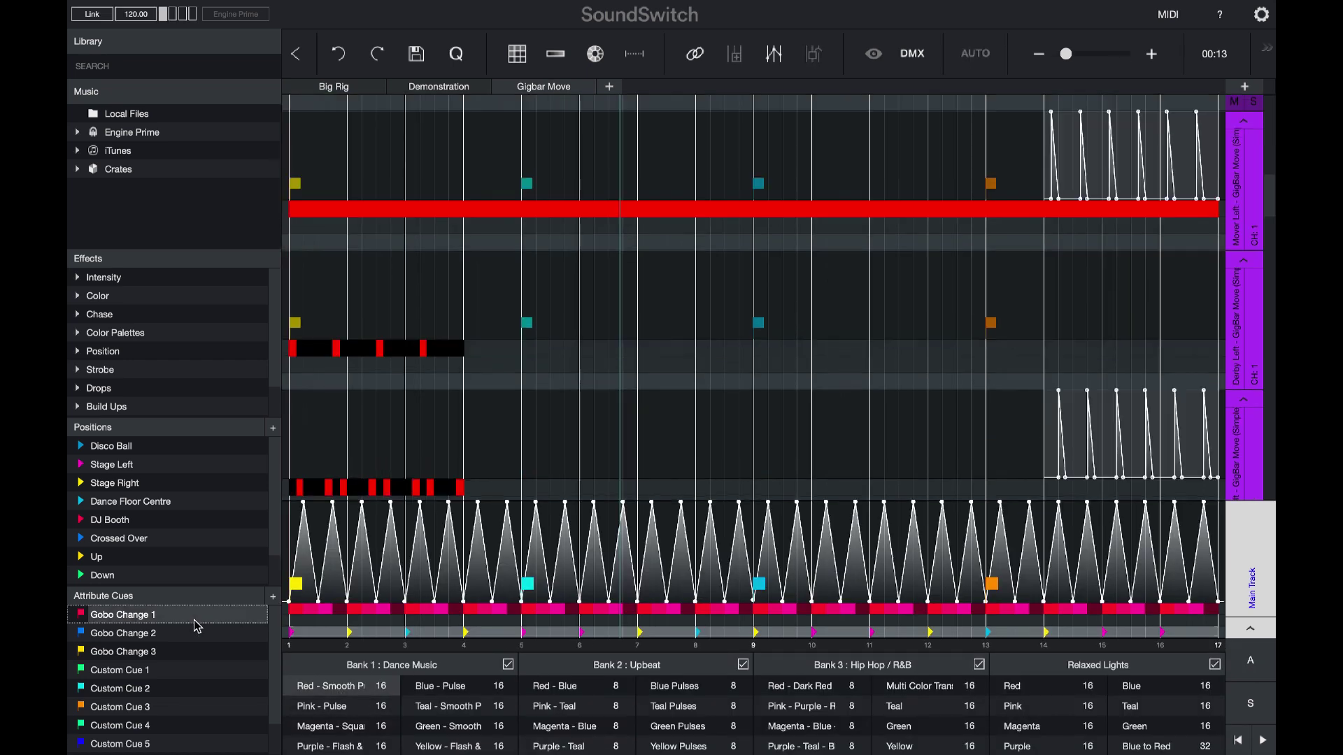
click(486, 201)
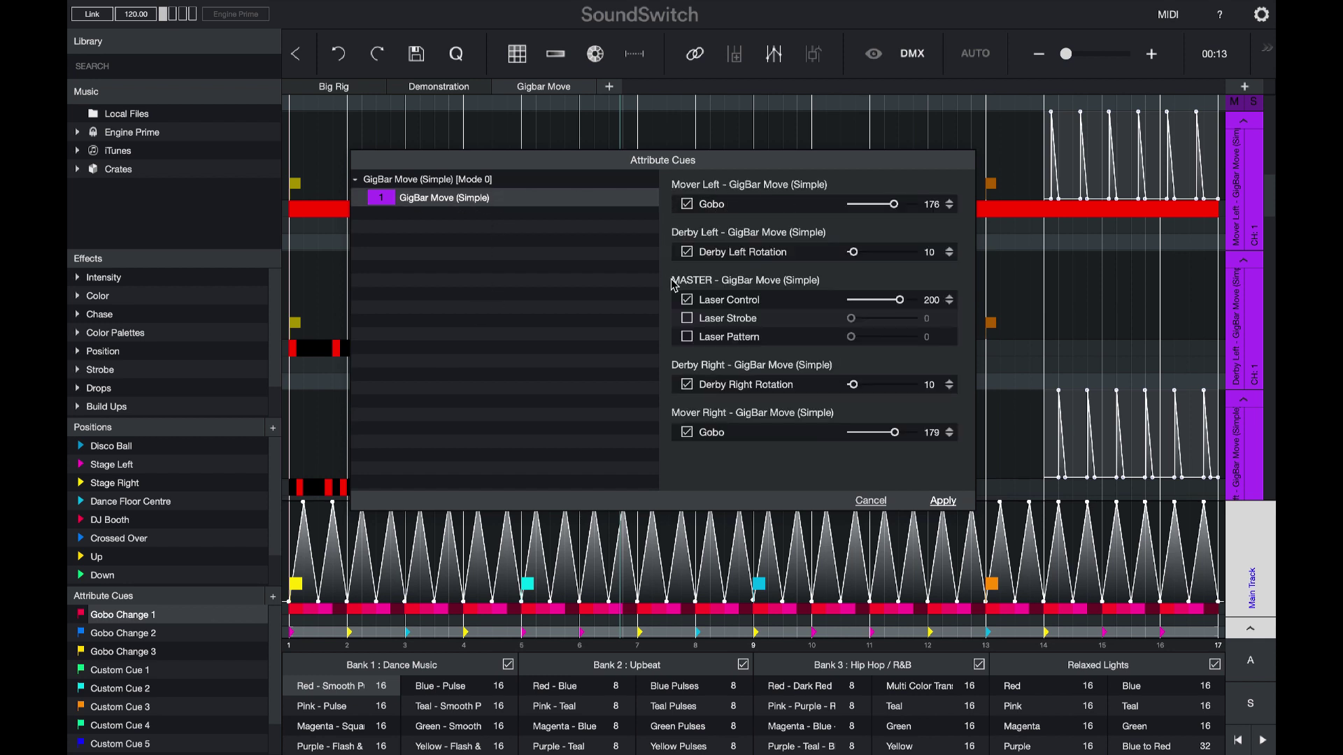
click(880, 504)
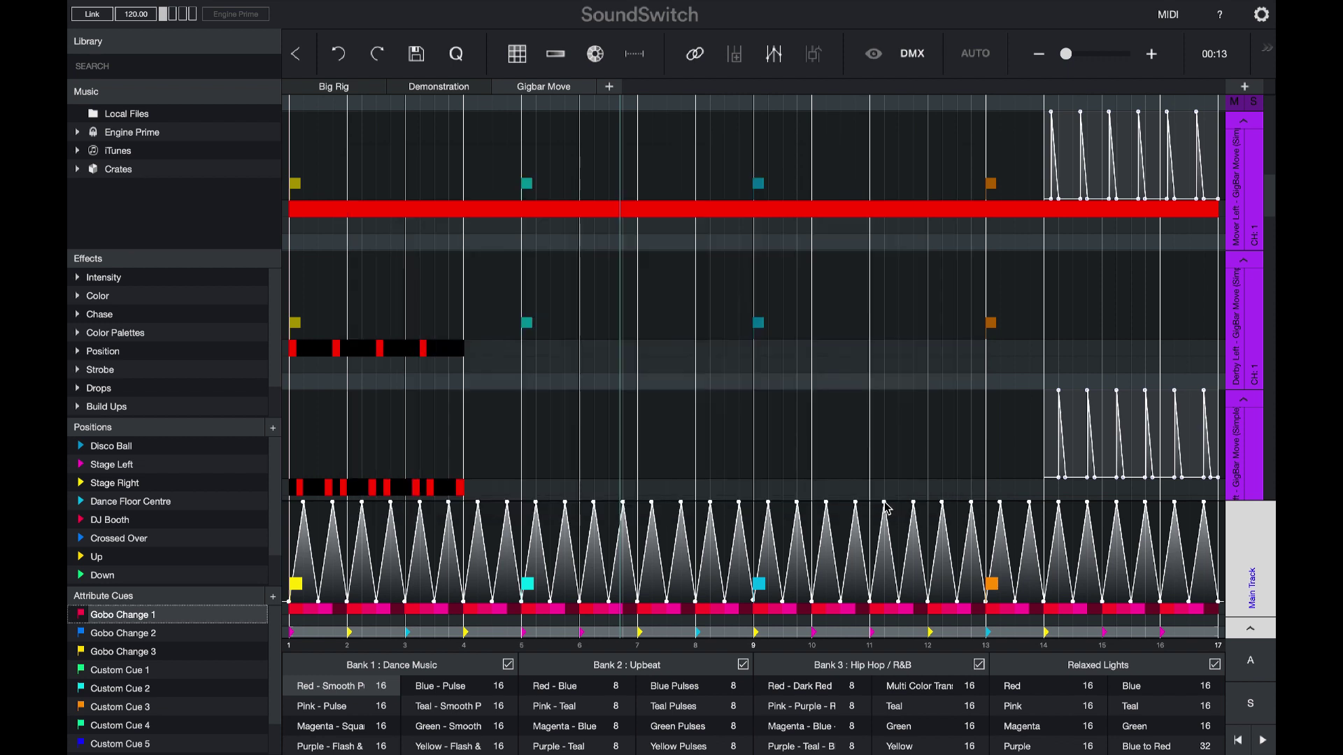
Preview the Disco Ball position settings without changes, then bring up the MIDI static looks page
double_click(192, 450)
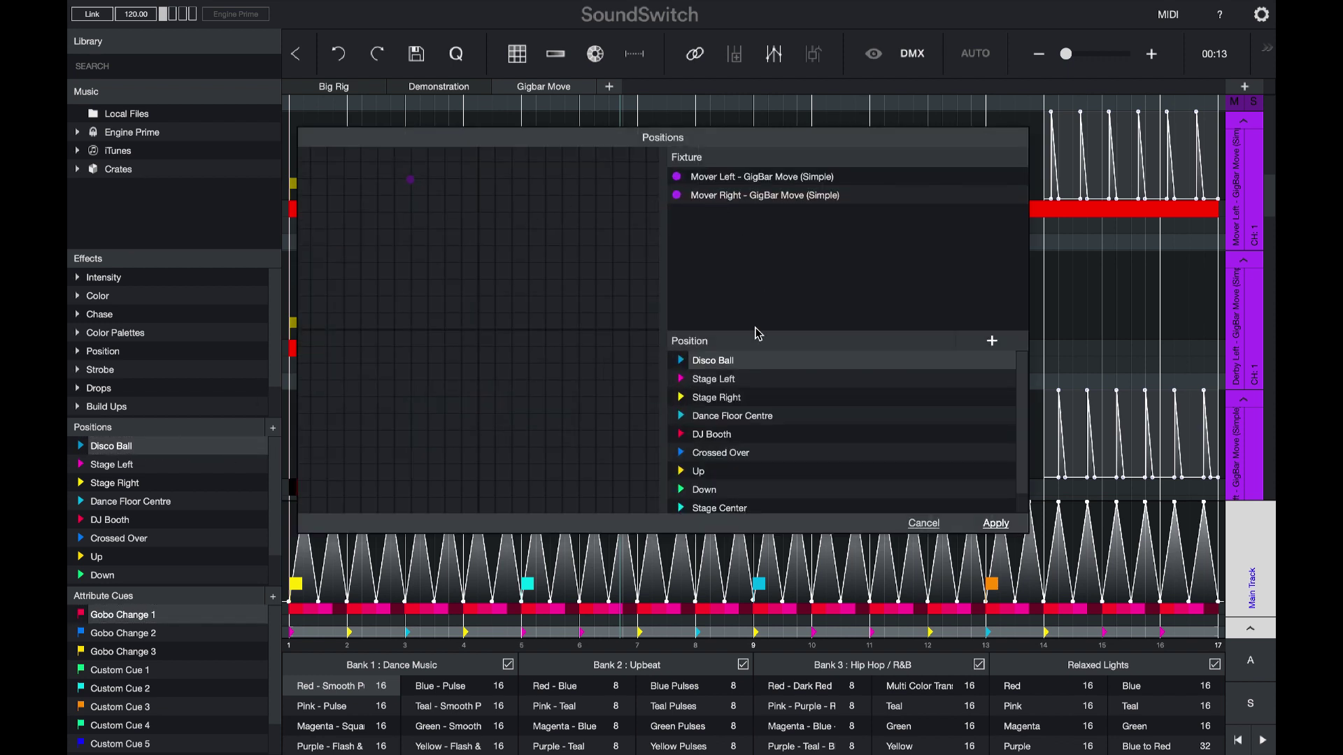
click(934, 526)
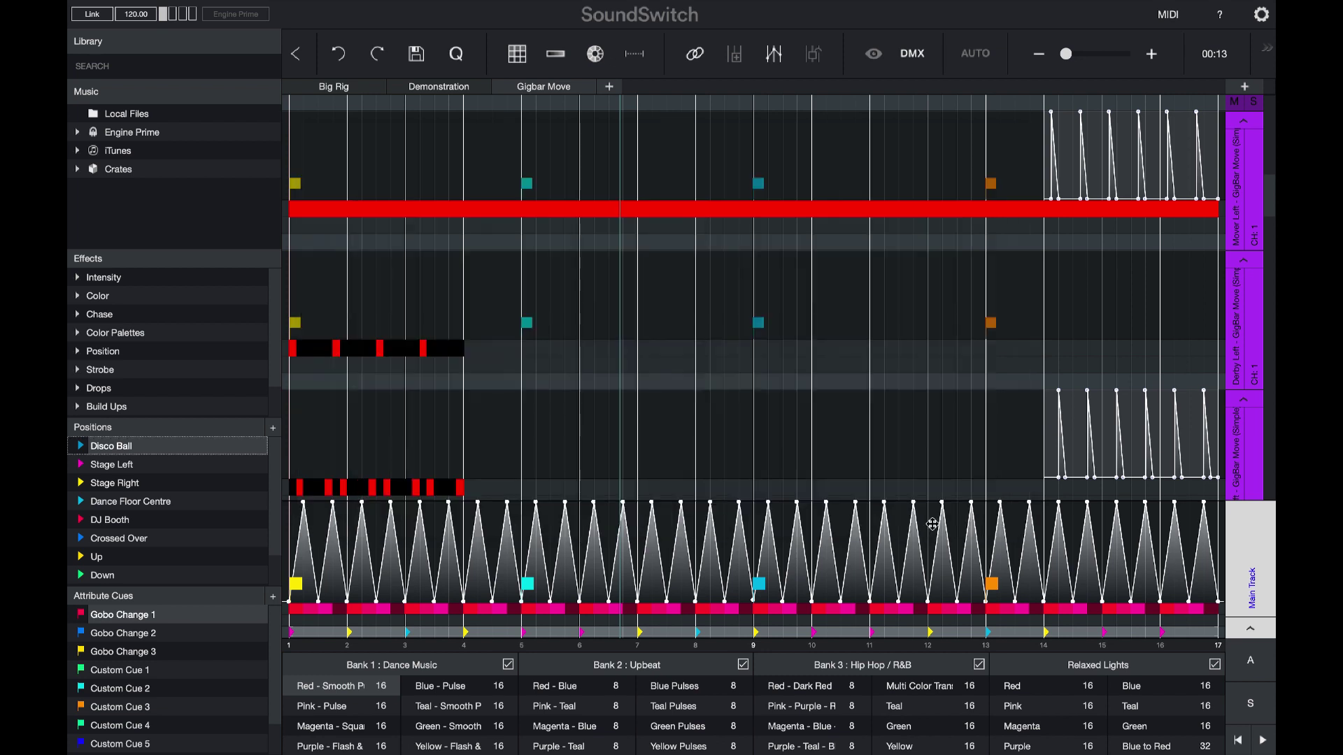
click(1168, 15)
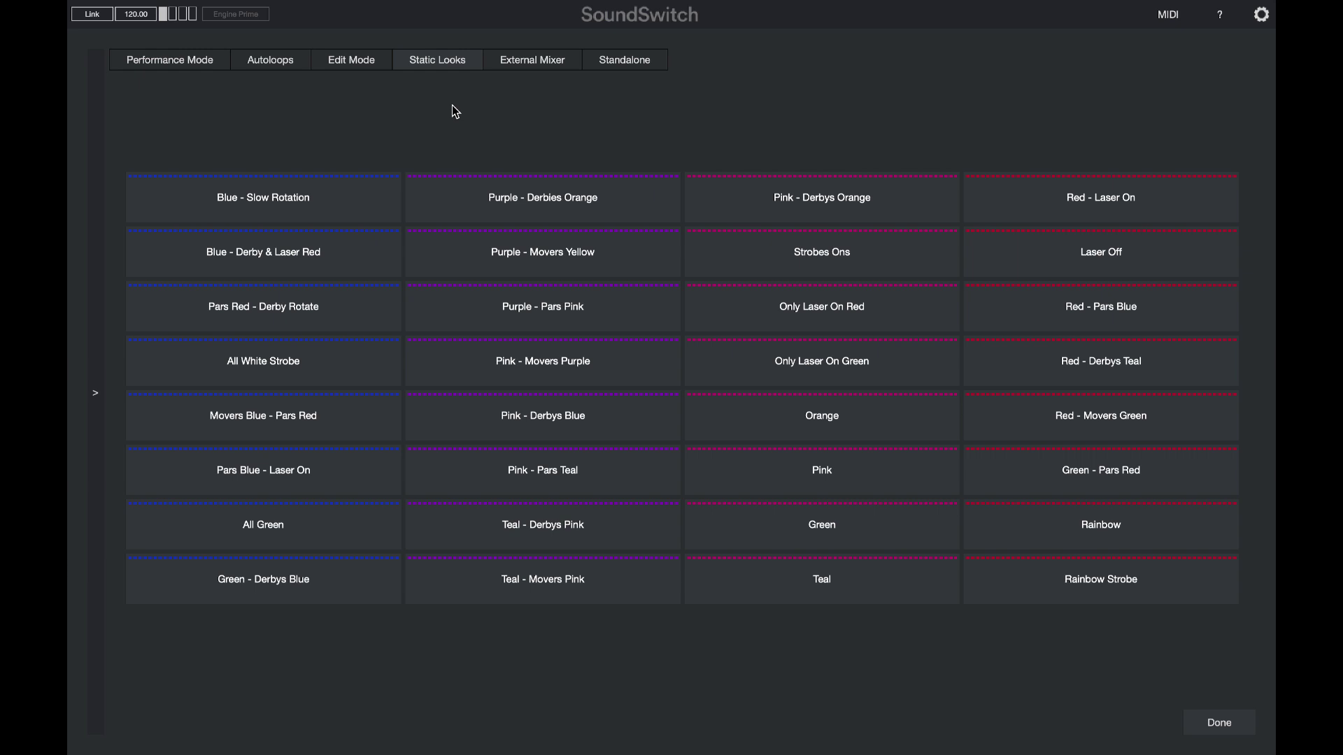
Edit the Blue - Slow Rotation look and expand its GigBar Move fixture rows
right_click(328, 208)
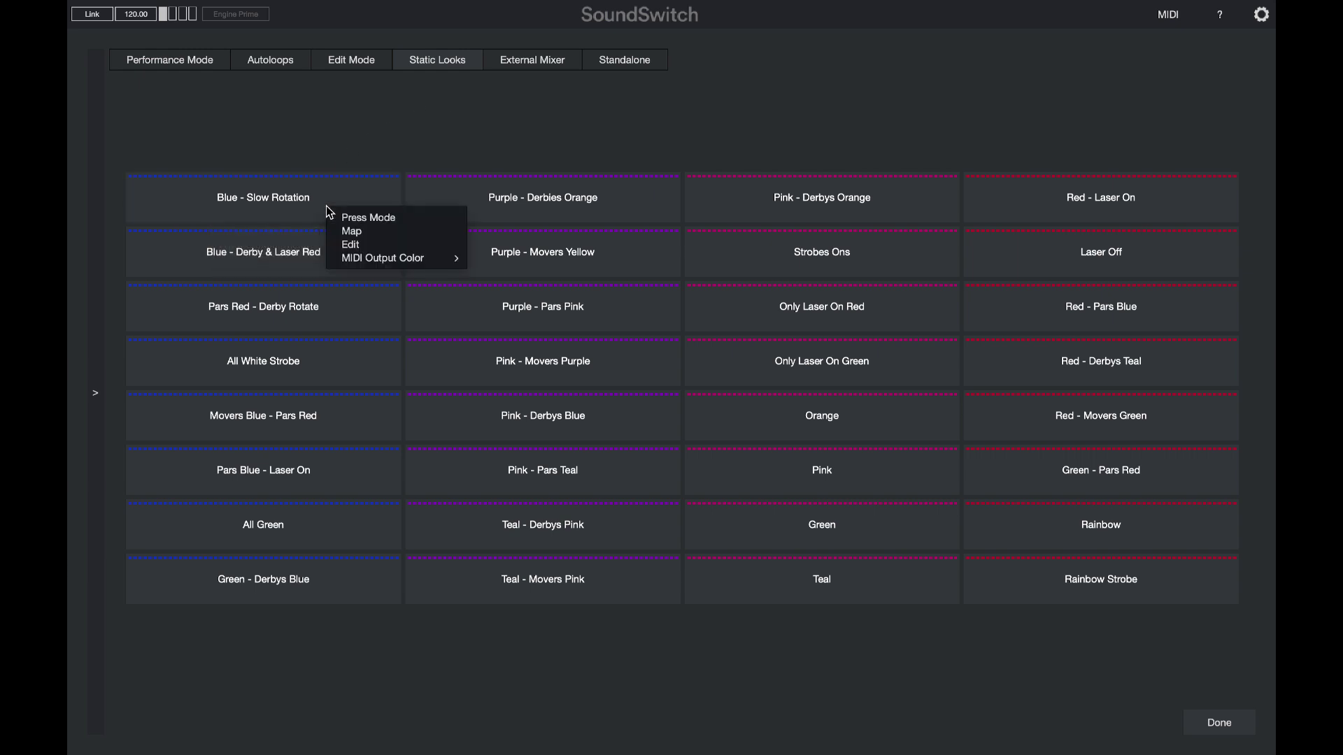
click(352, 244)
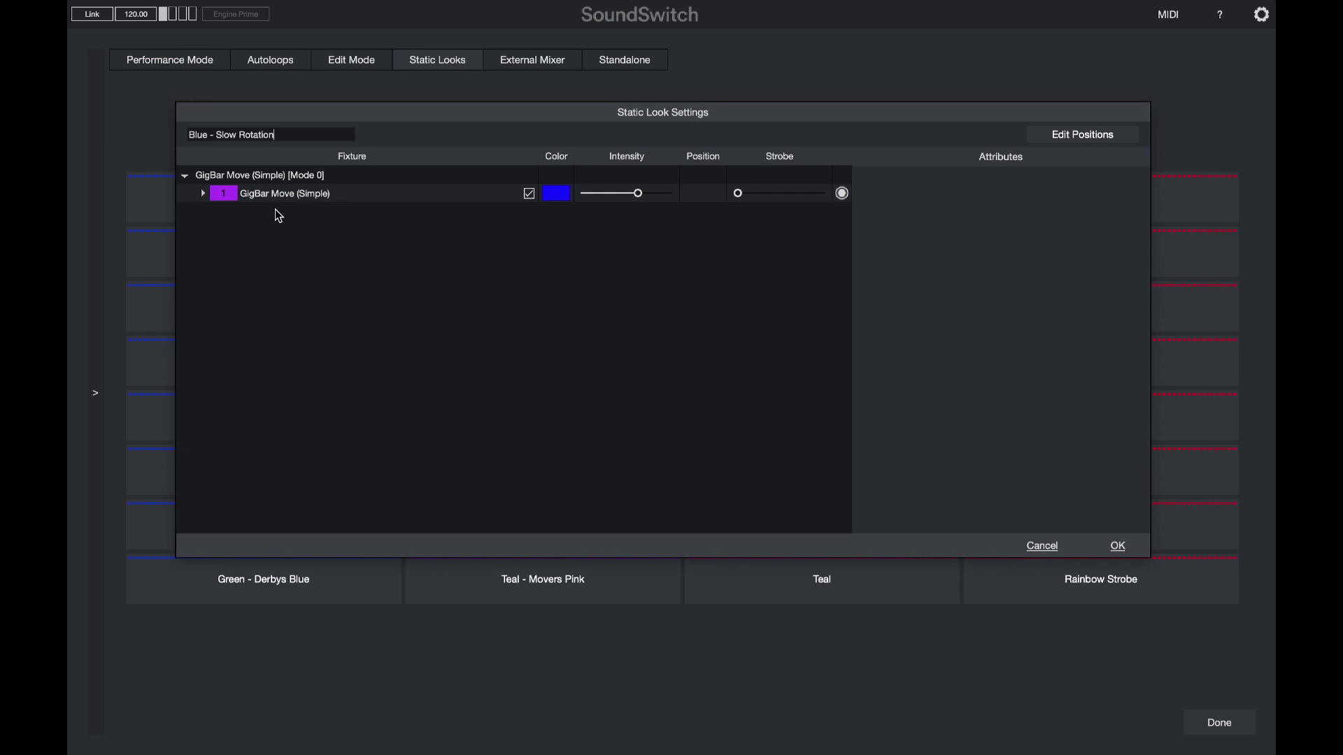
click(202, 194)
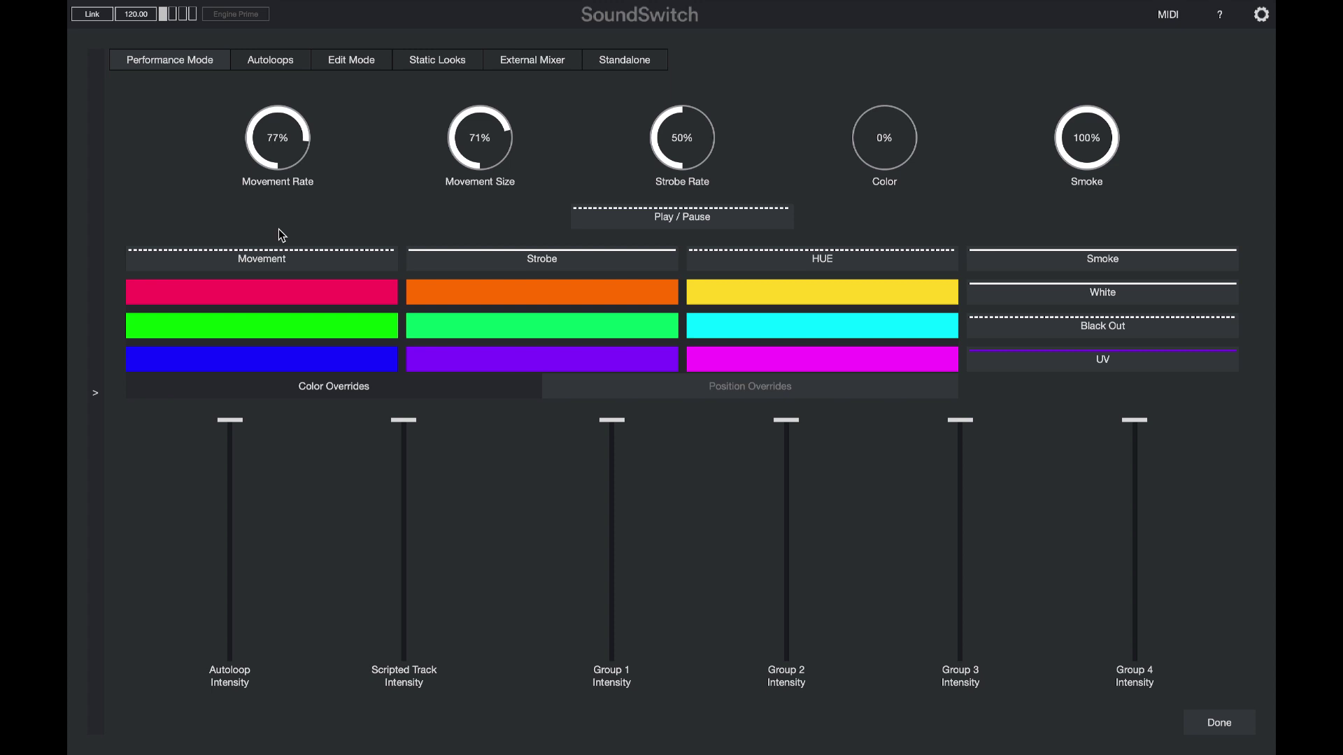
Change the Movement effect to a different movement pattern
right_click(338, 262)
mouse_move(425, 302)
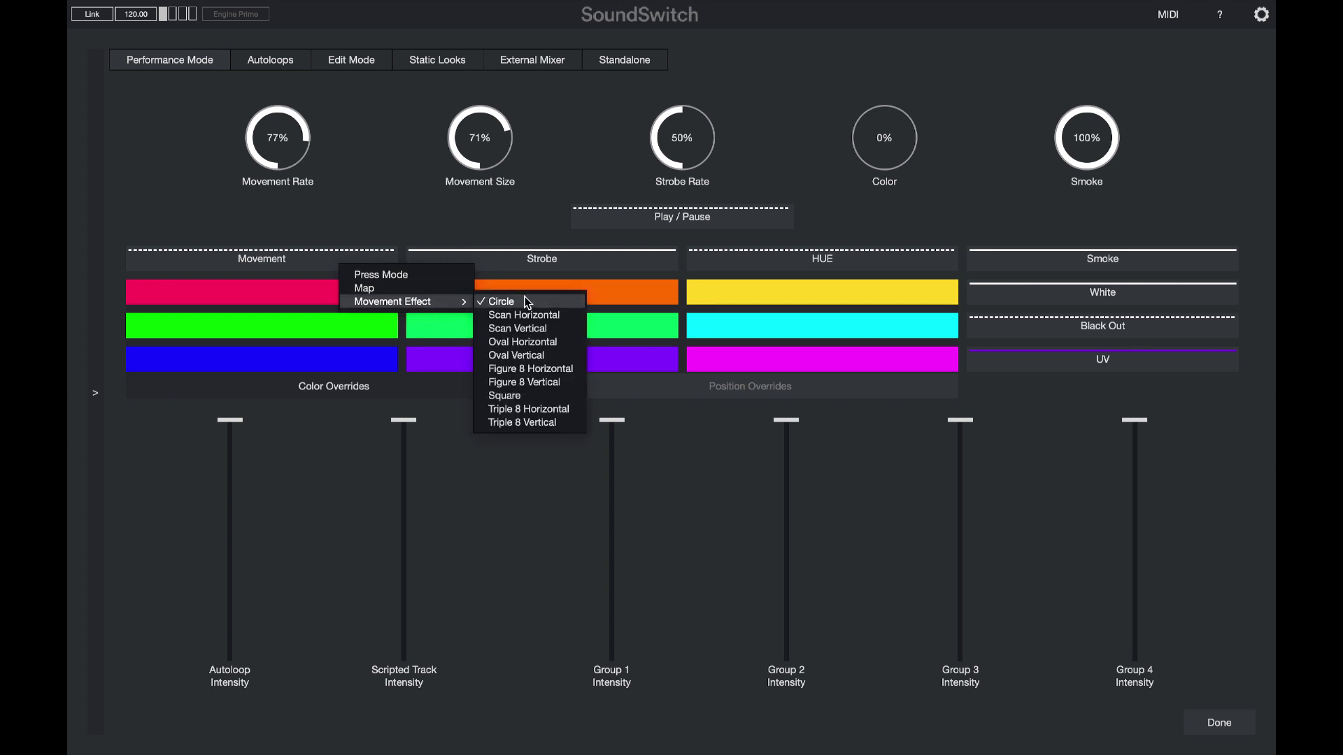
click(535, 357)
Trigger the Movement and HUE effects and raise the Color level to 14%
click(367, 272)
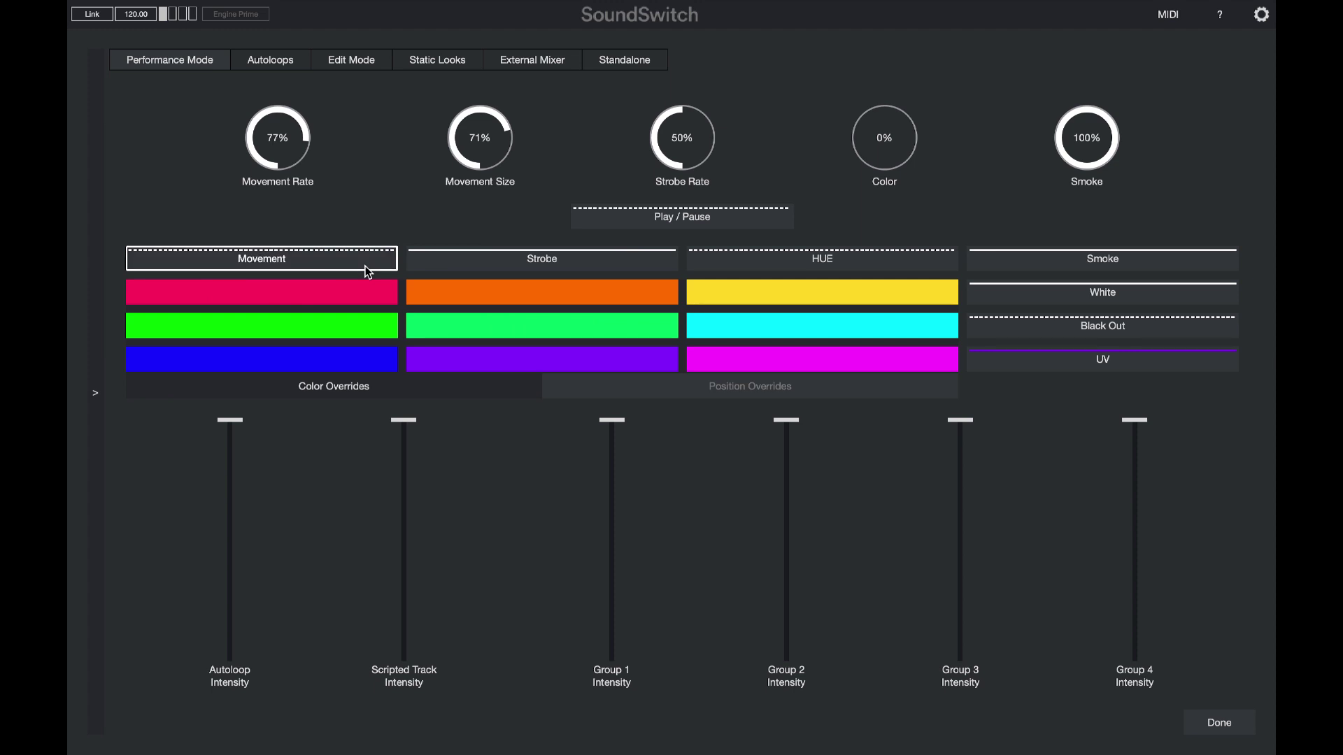
click(864, 254)
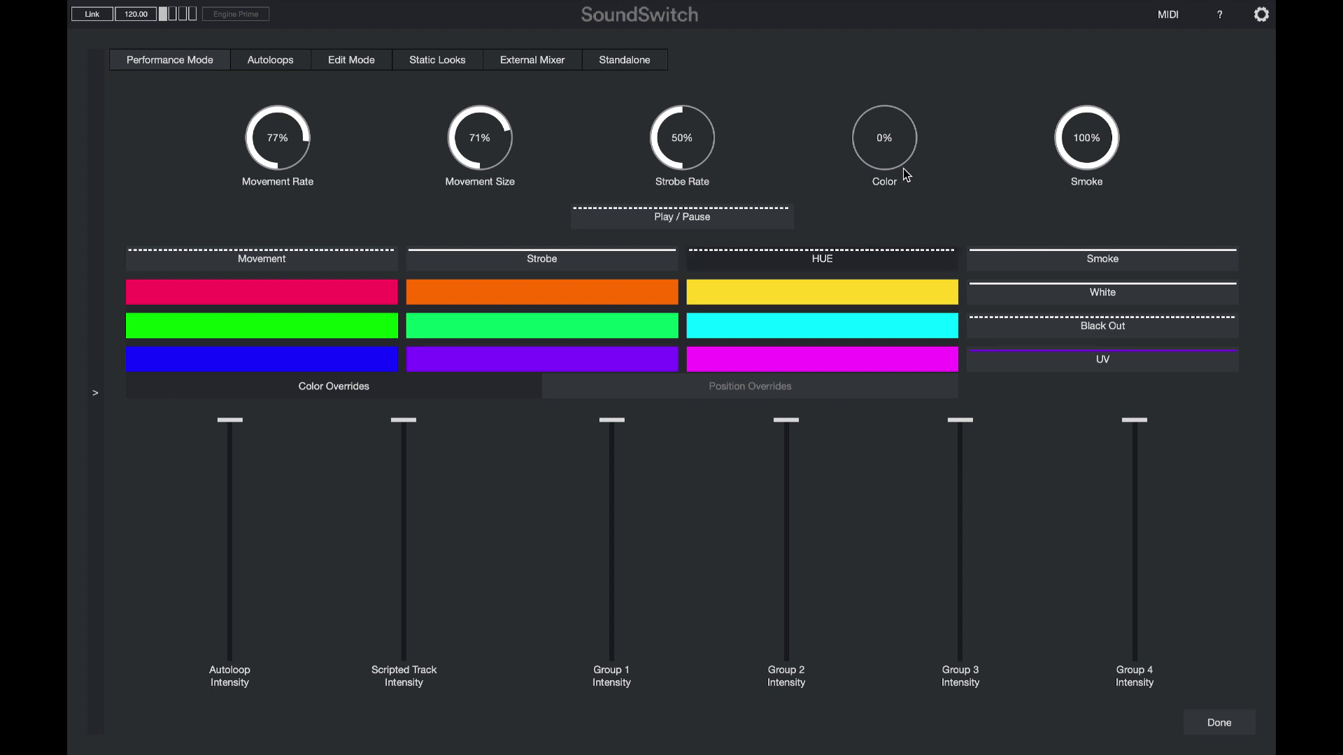
drag(903, 169, 909, 128)
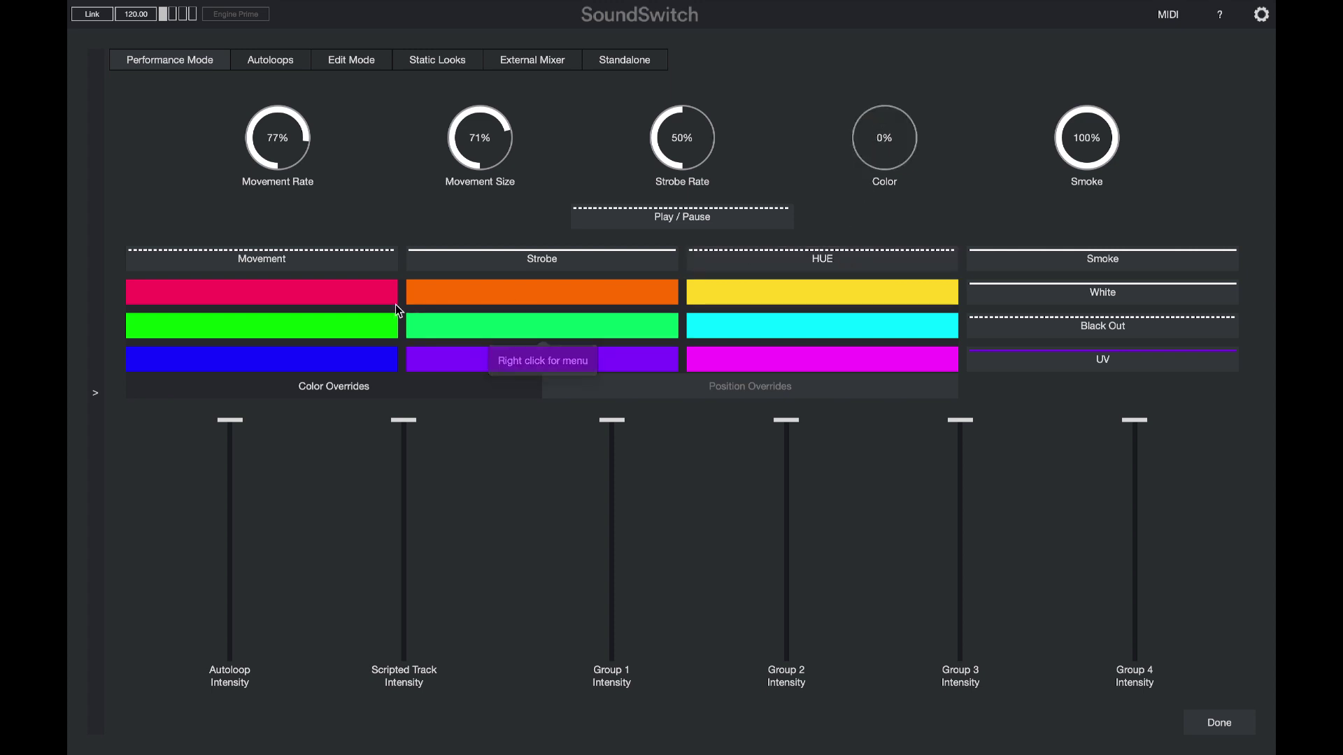
Recolour the red colour override to pink (R 255, G 112, B 137)
right_click(350, 306)
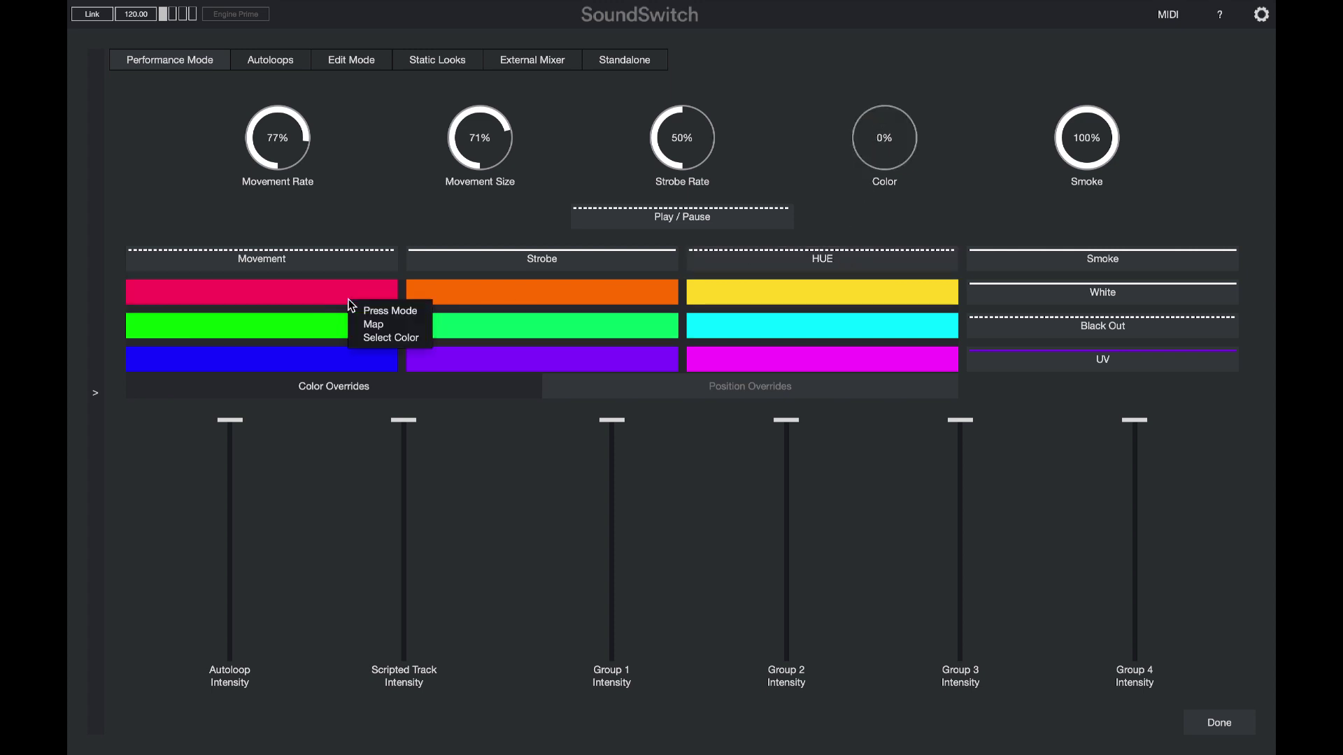
click(381, 336)
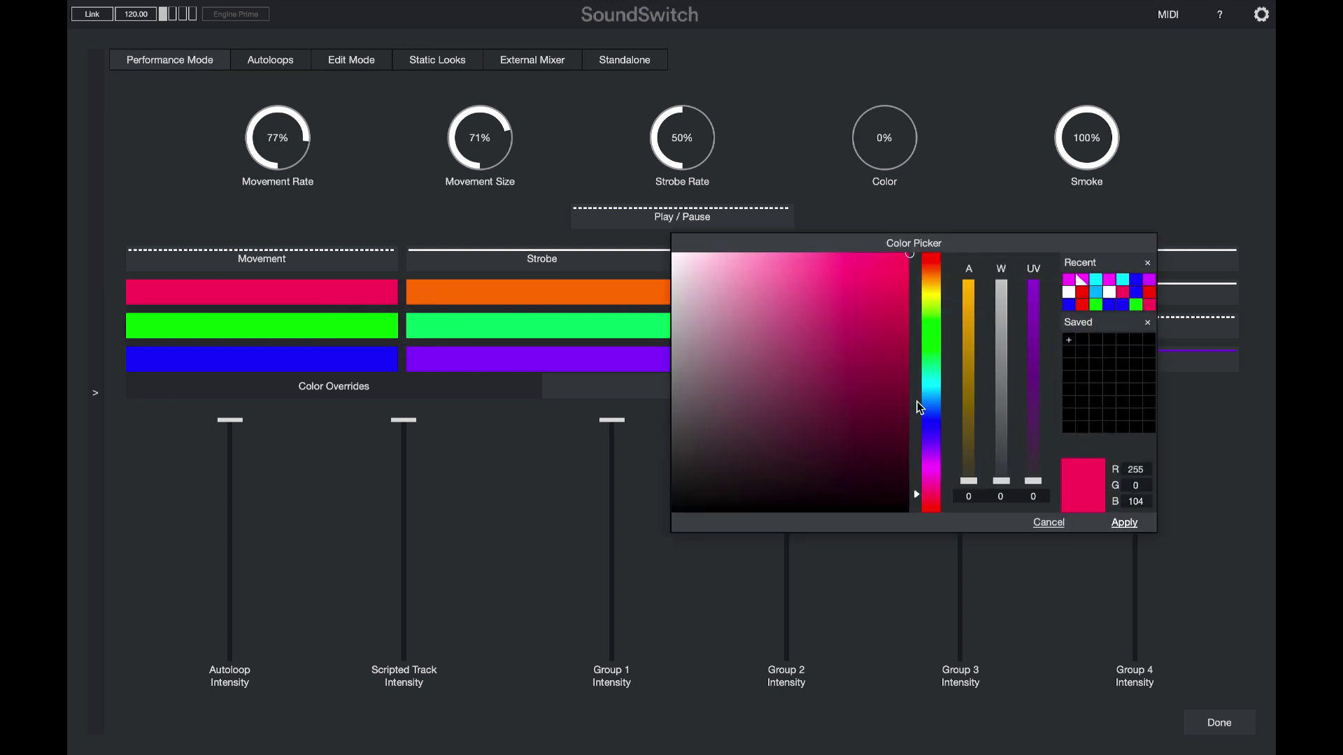
drag(928, 494, 929, 505)
mouse_move(884, 295)
mouse_down()
mouse_move(826, 278)
mouse_move(804, 246)
mouse_up()
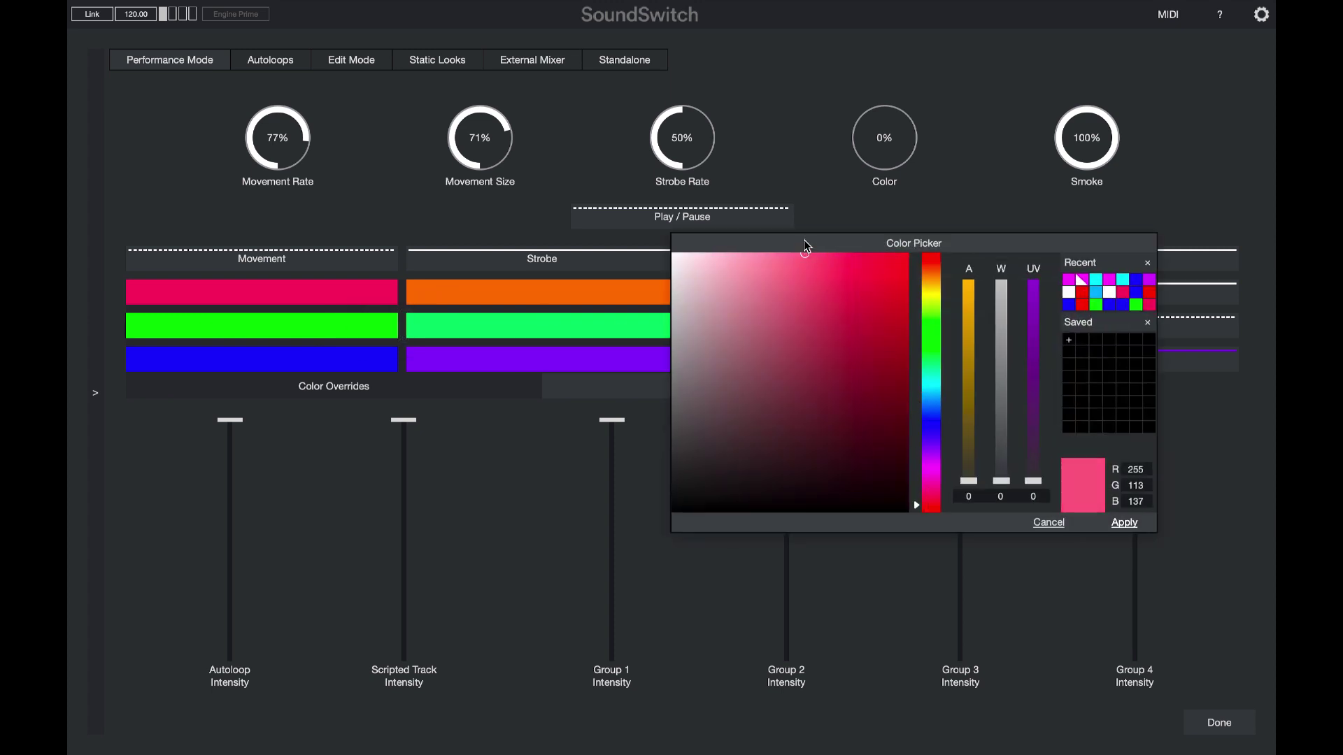
click(1127, 526)
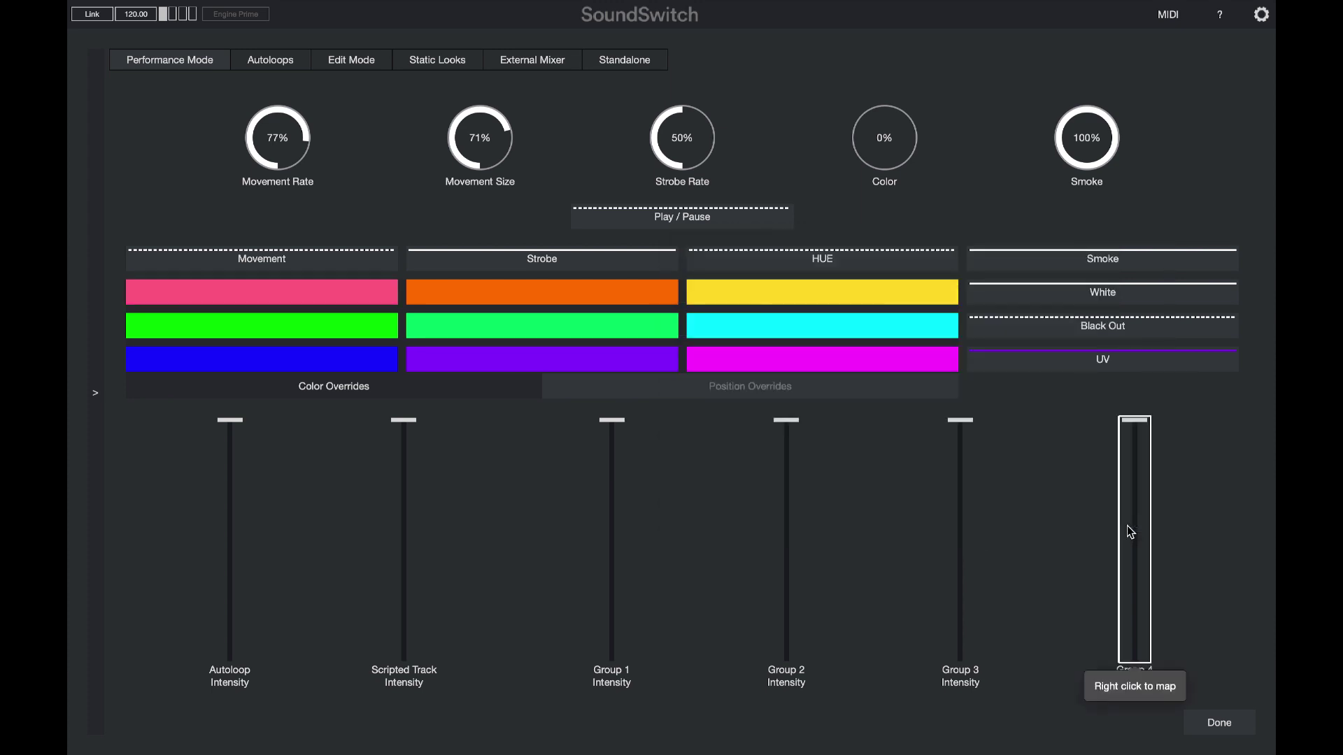
Switch the pink override to press mode and test pressing it
right_click(355, 292)
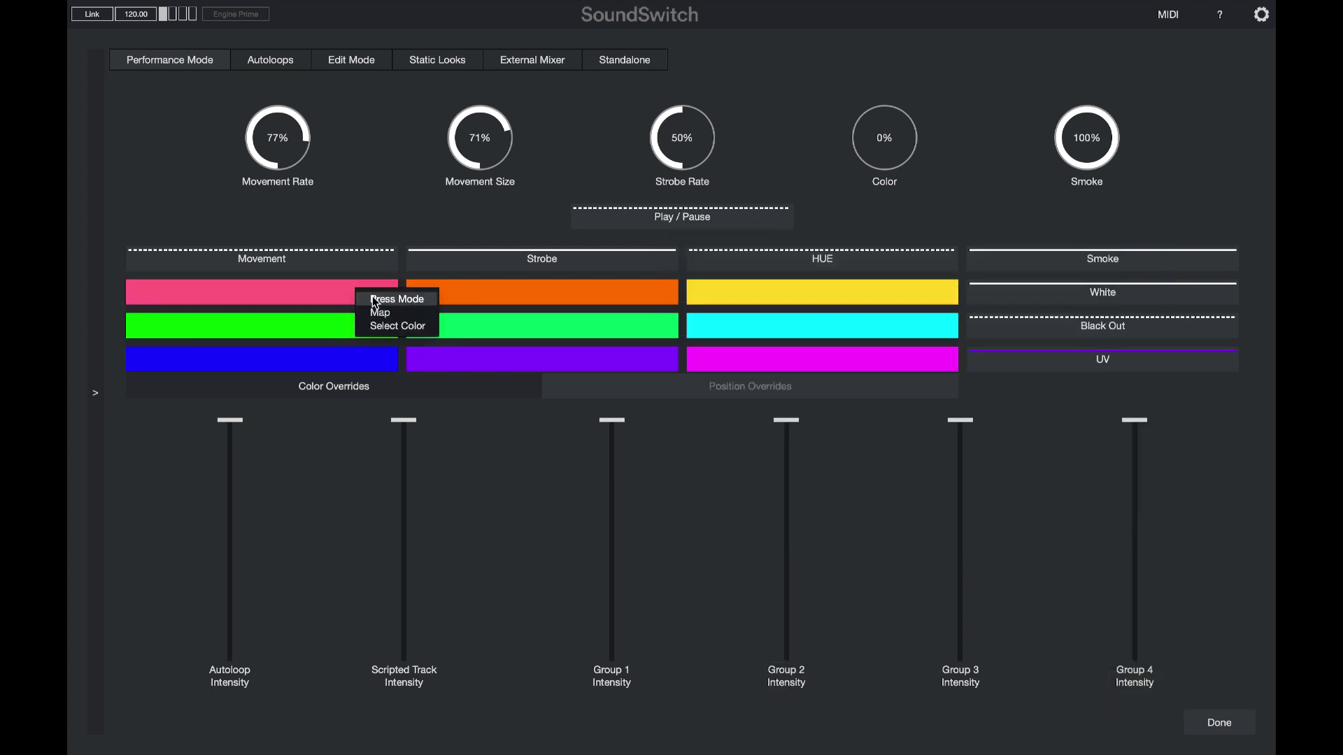
click(372, 297)
click(372, 296)
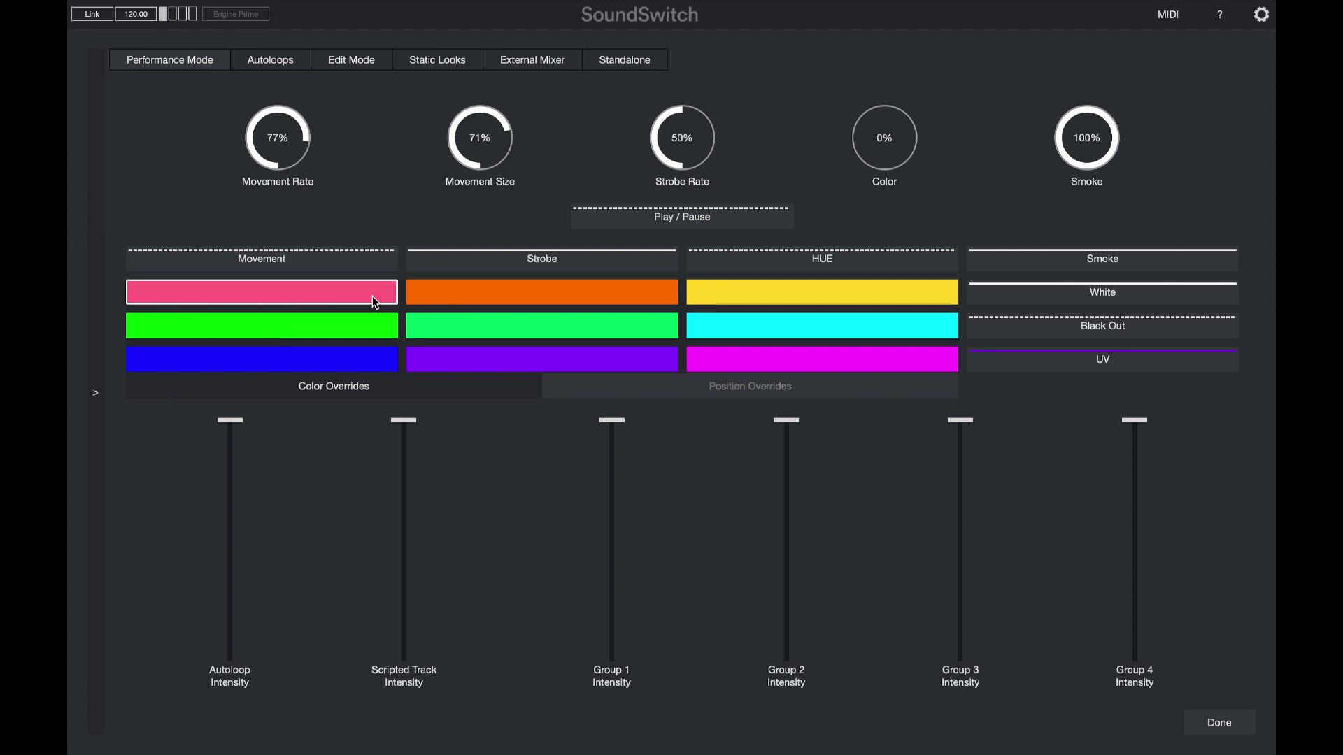
click(372, 296)
click(372, 296)
right_click(372, 296)
click(385, 305)
Show the position overrides and reassign Dance Floor Centre to Stage Left
click(698, 386)
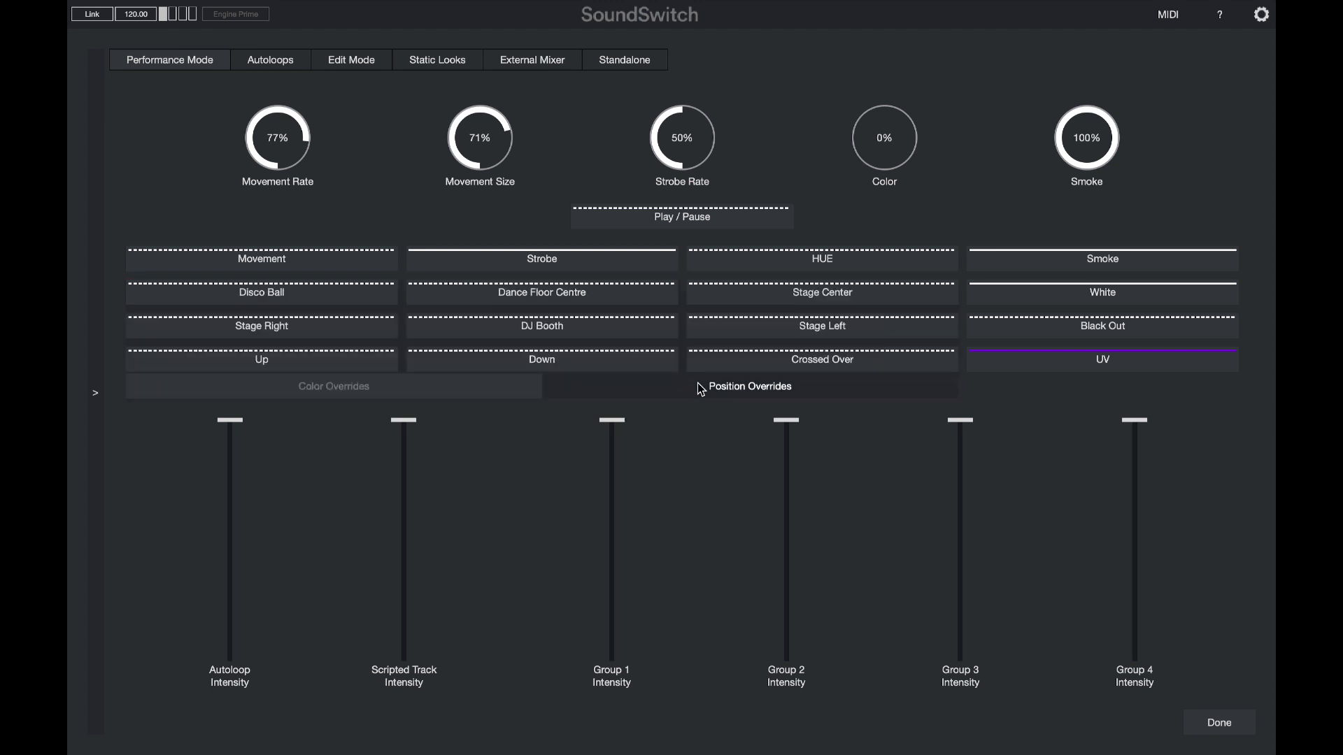
right_click(632, 301)
mouse_move(668, 322)
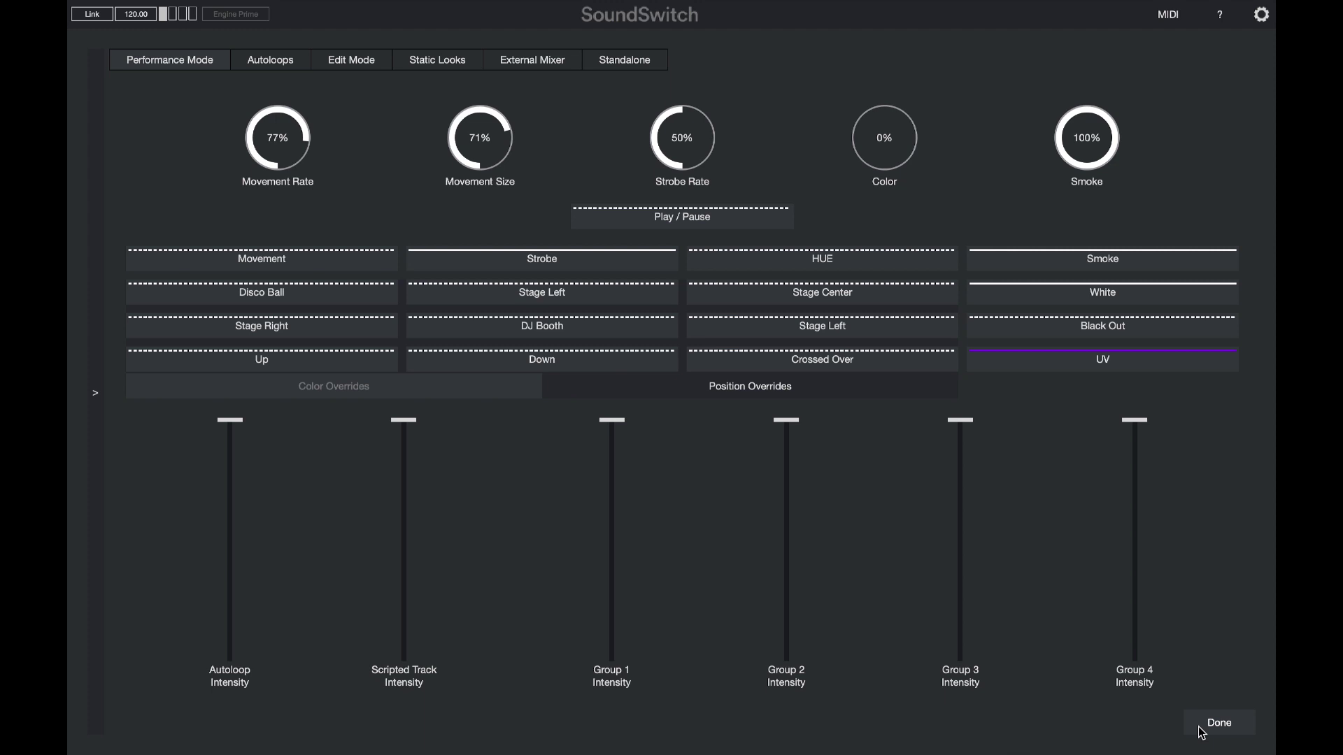
In DMX setup, put both Stage Left pars in Group 1, GigBar Move in Group 2, Top Light Right in Group 3
click(1219, 729)
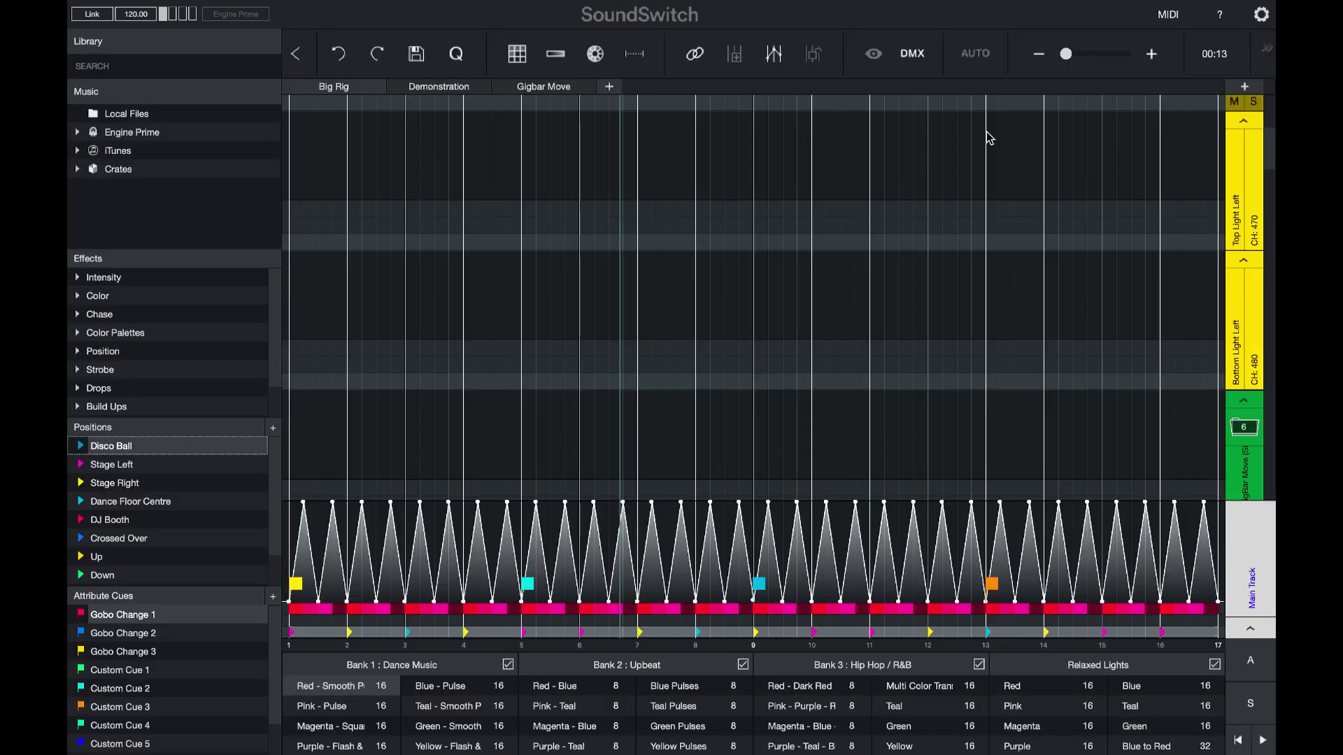
click(913, 54)
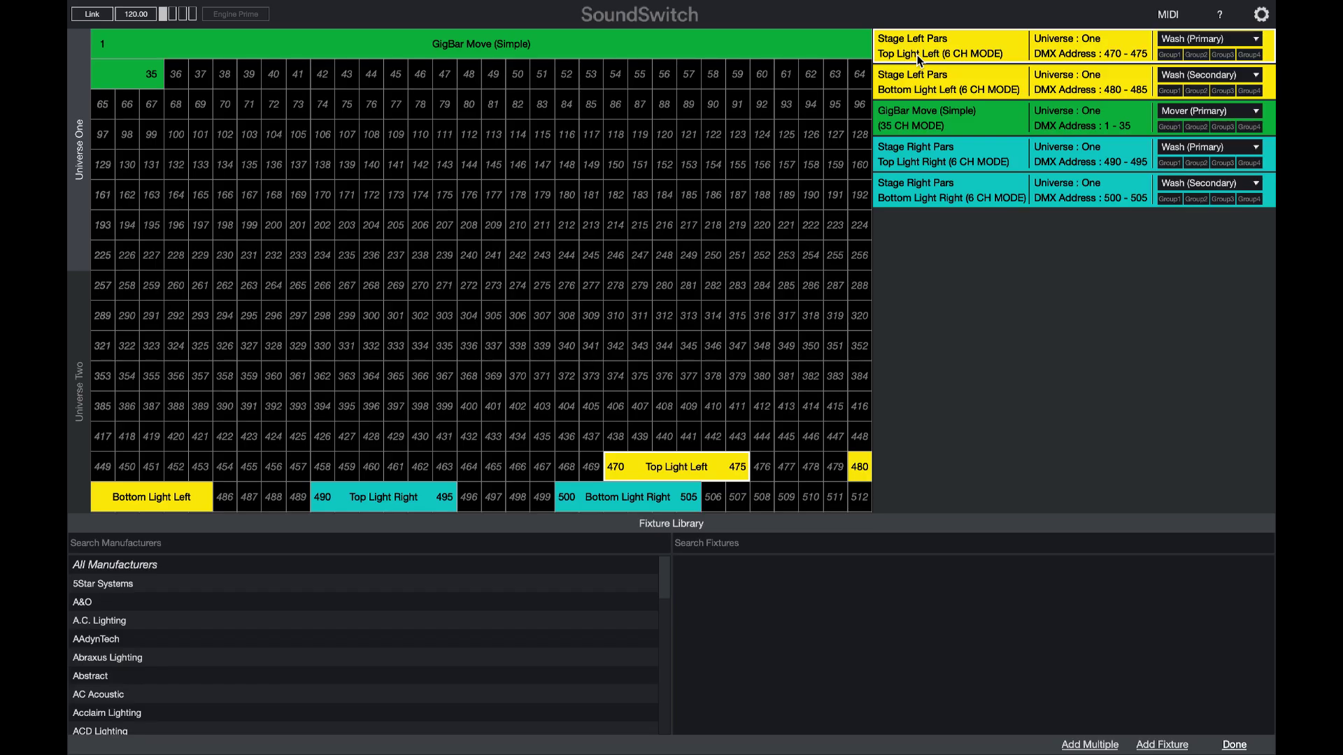
click(1168, 54)
click(1168, 91)
click(1198, 127)
click(1225, 165)
Set Group 2 and Group 4 intensity faders low and Groups 1 and 3 near full
click(1168, 14)
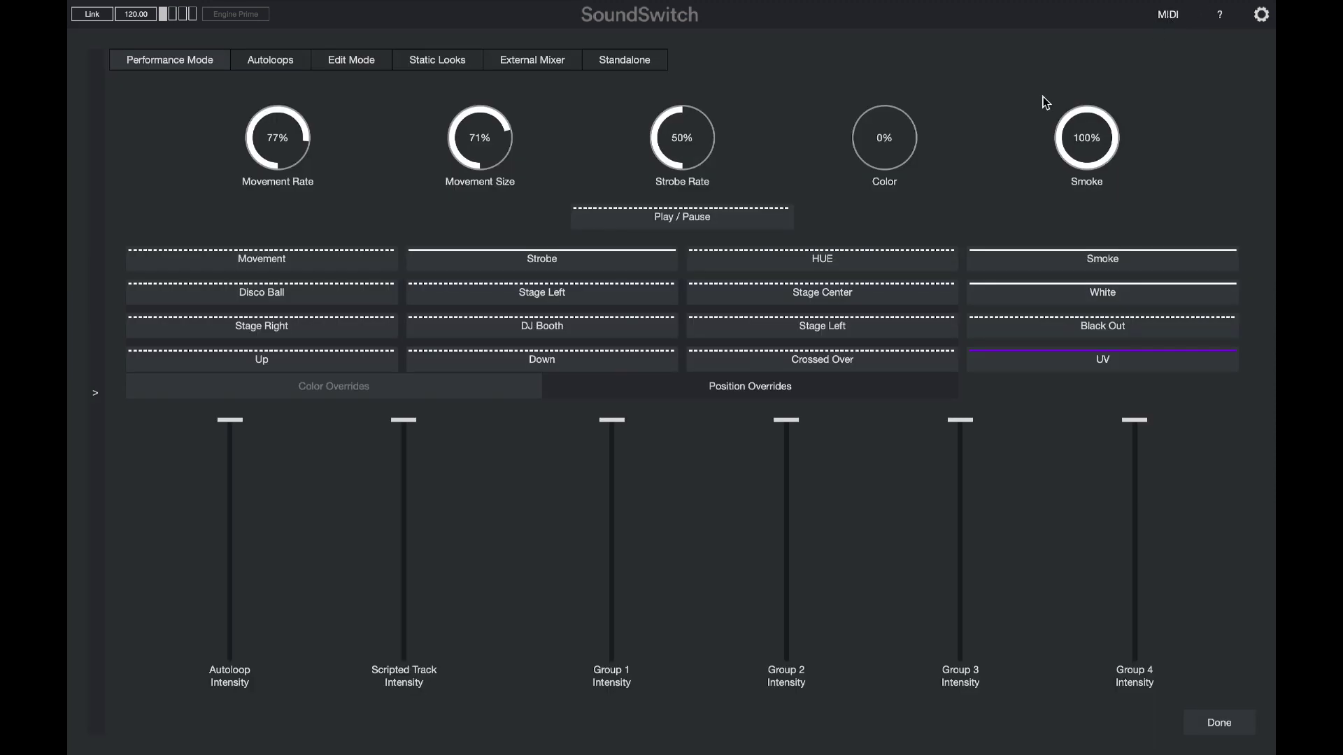
drag(611, 427, 612, 636)
drag(780, 424, 789, 607)
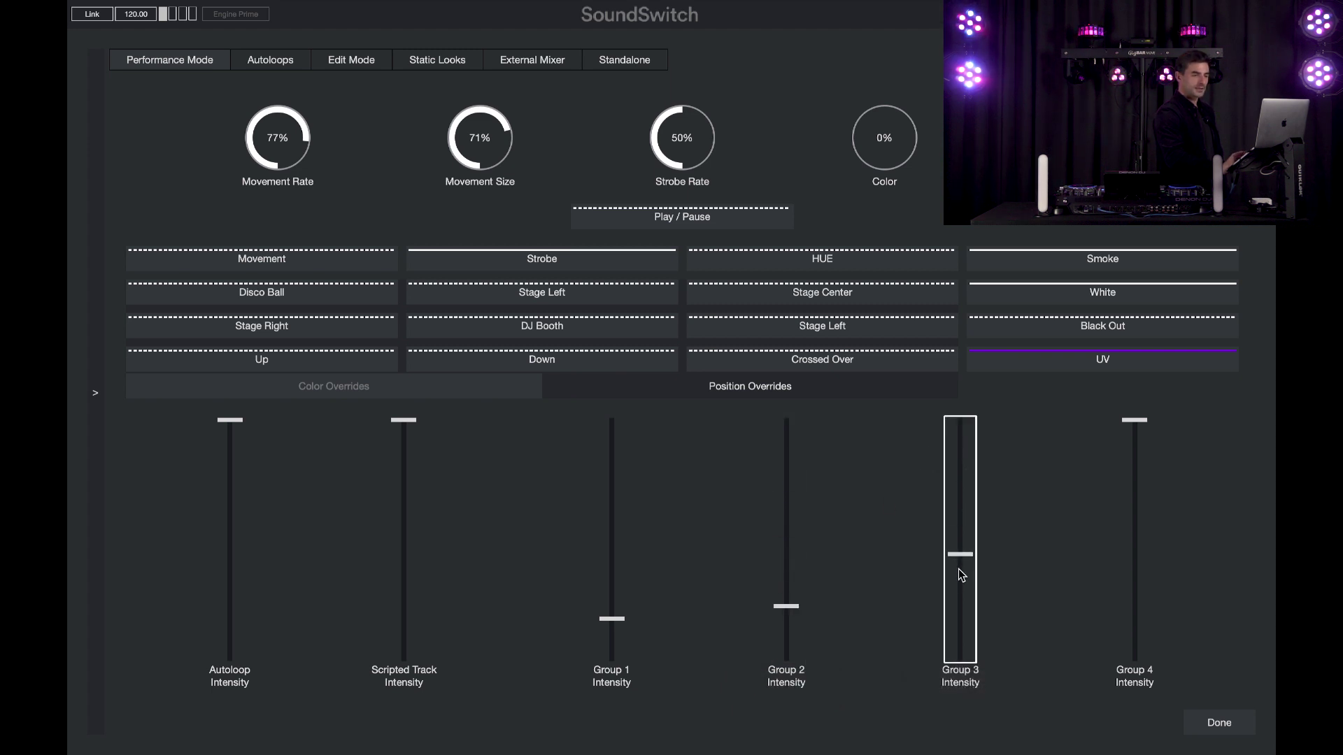
drag(963, 575, 950, 442)
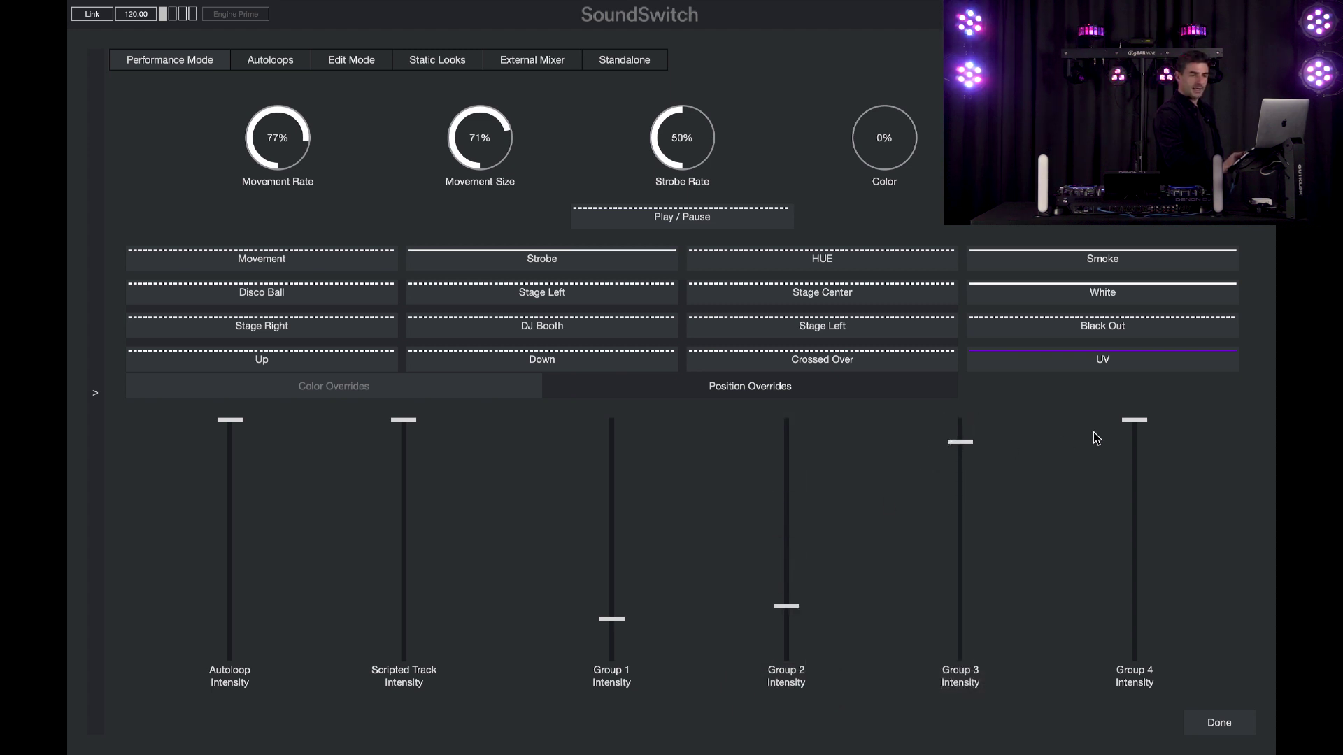
drag(1136, 422, 1134, 603)
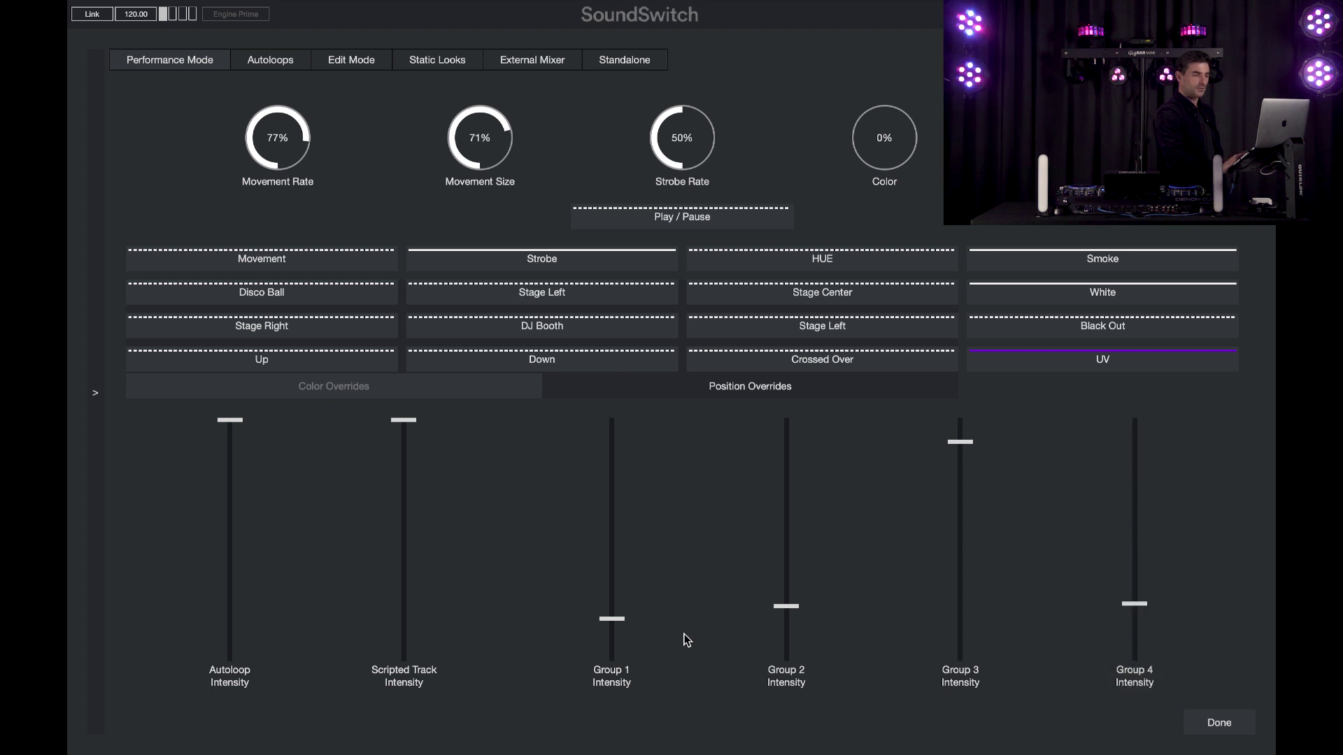
drag(612, 618, 624, 437)
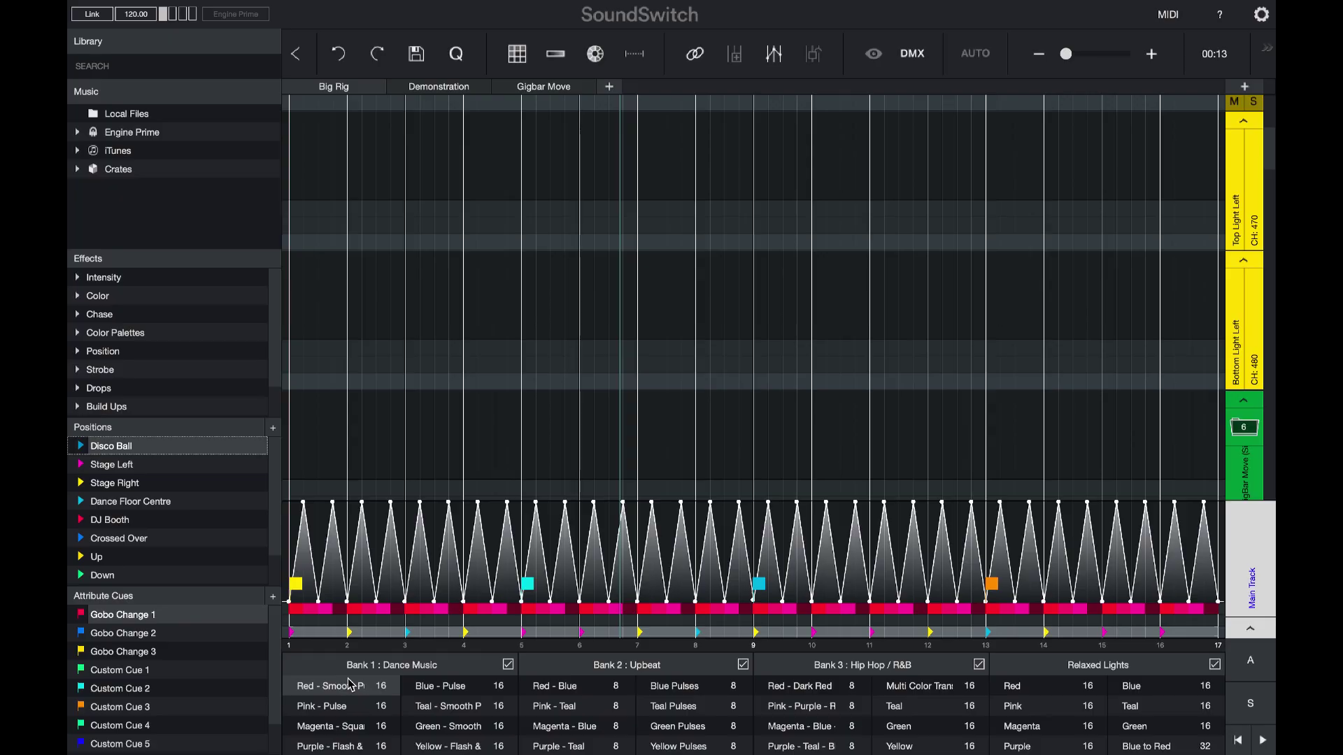
Apply Bank 2's Red - Blue loop, then Bank 3's Red - Dark Red loop, and glance at Options
click(558, 687)
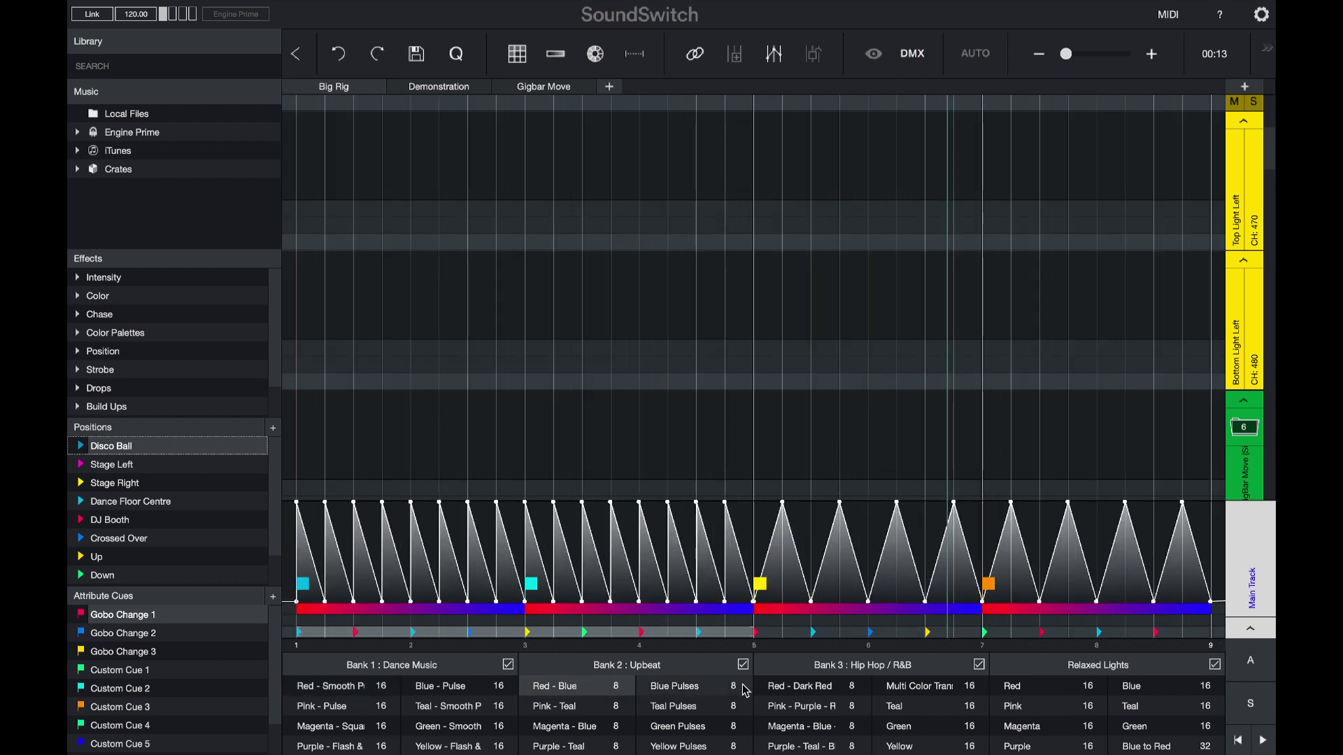
click(786, 684)
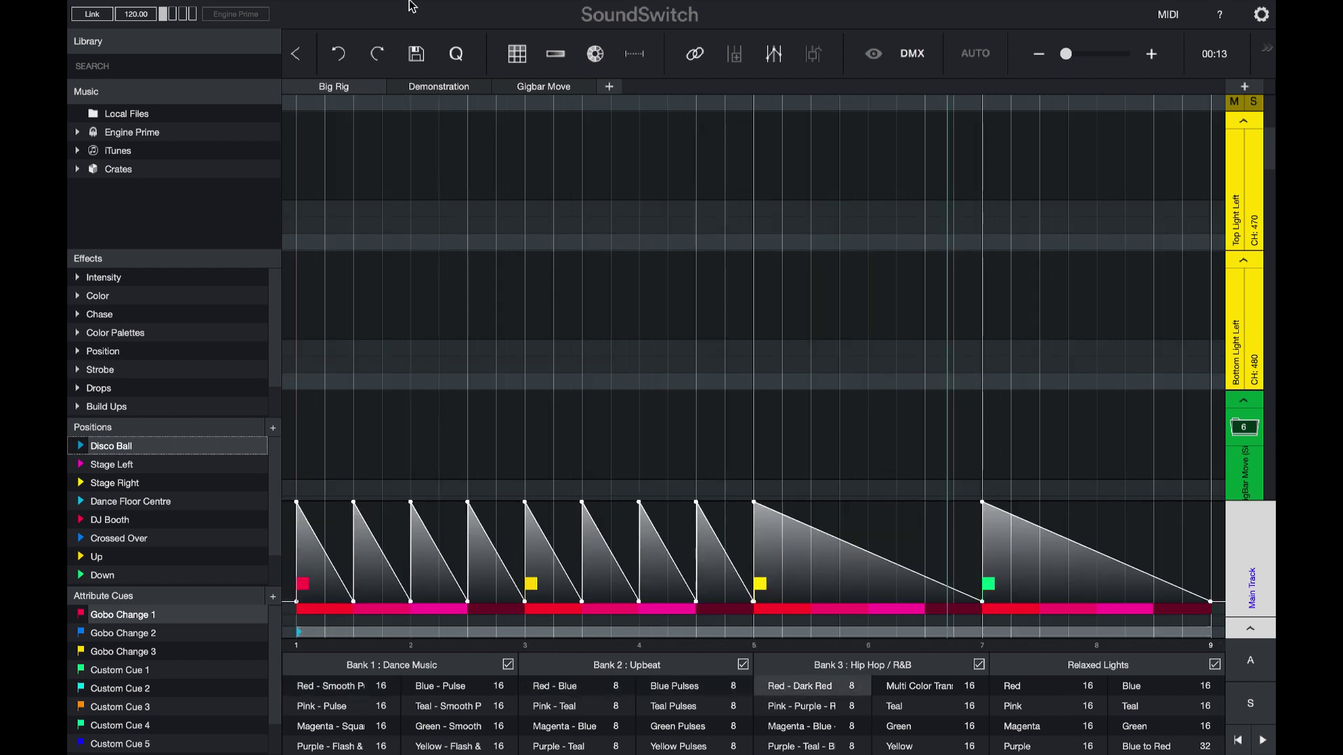
click(441, 11)
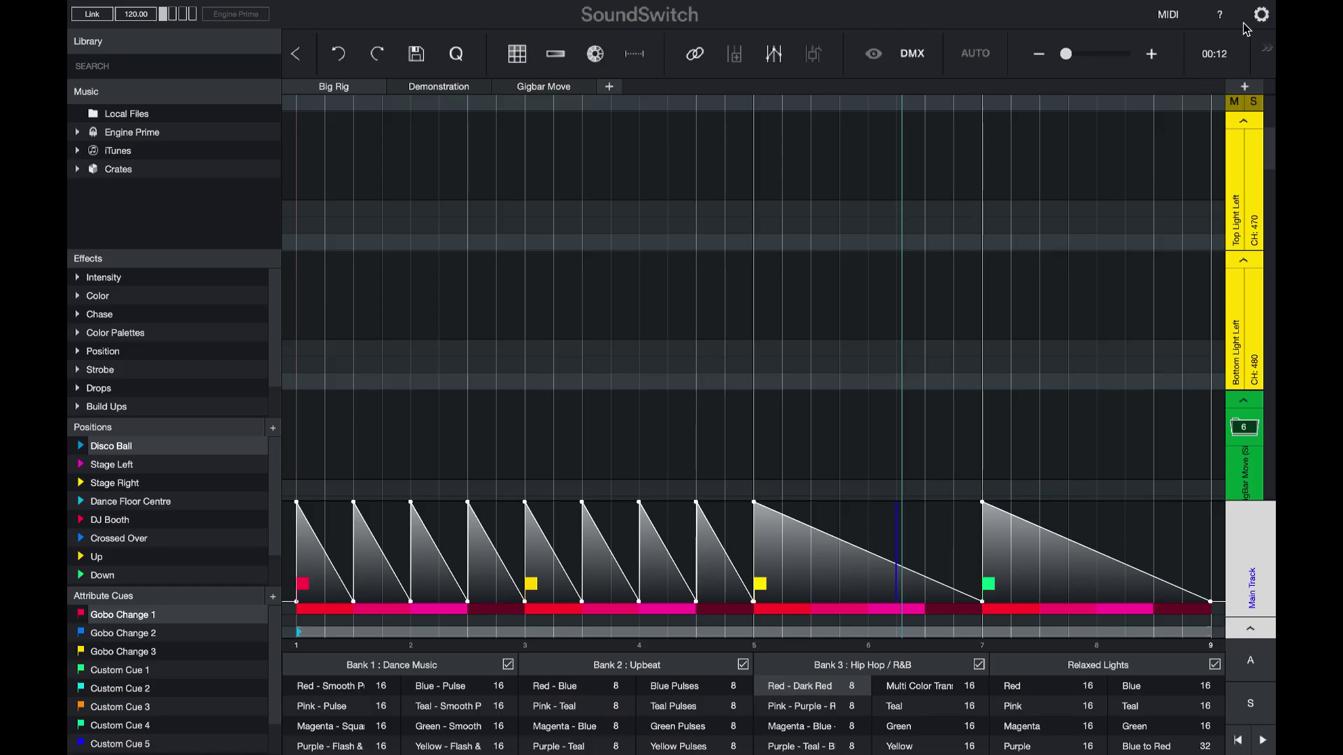
In Preferences' Hardware settings, enable Philips Hue and connect to the SoundSwitch Hue bridge
click(1261, 16)
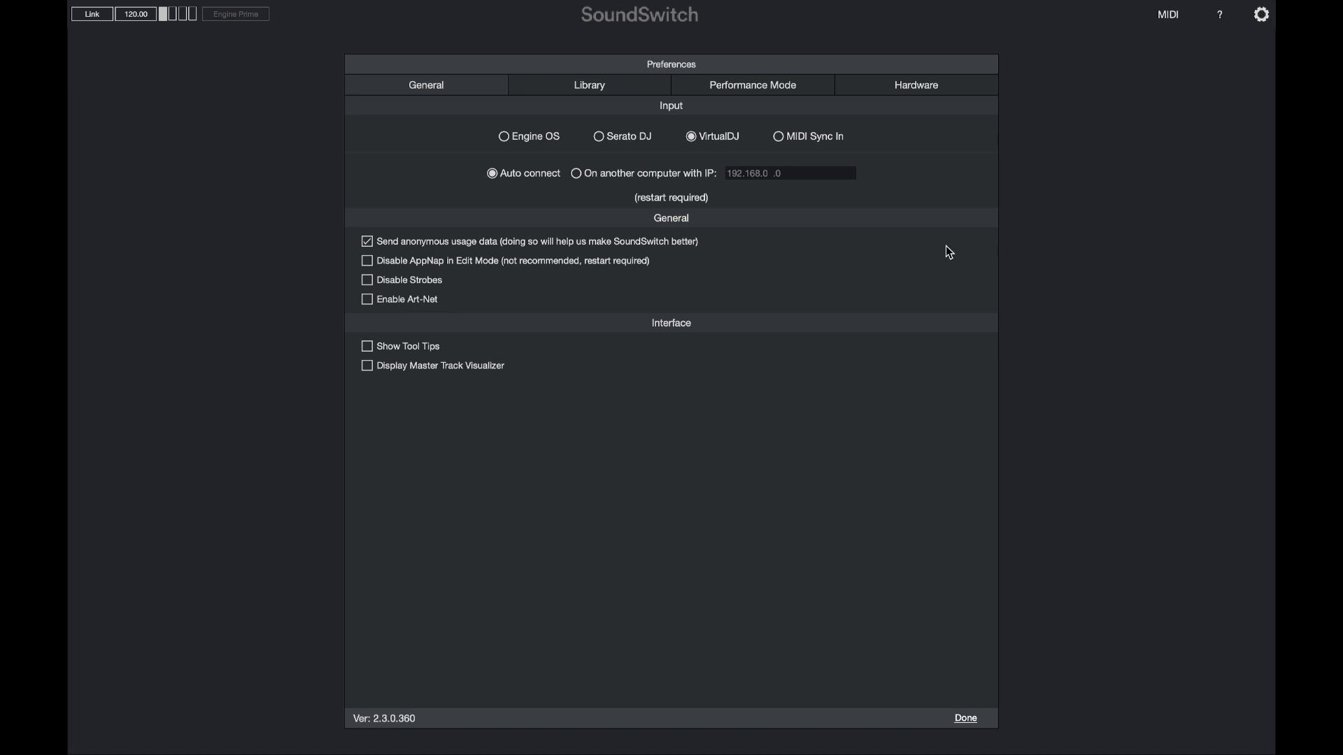
click(926, 86)
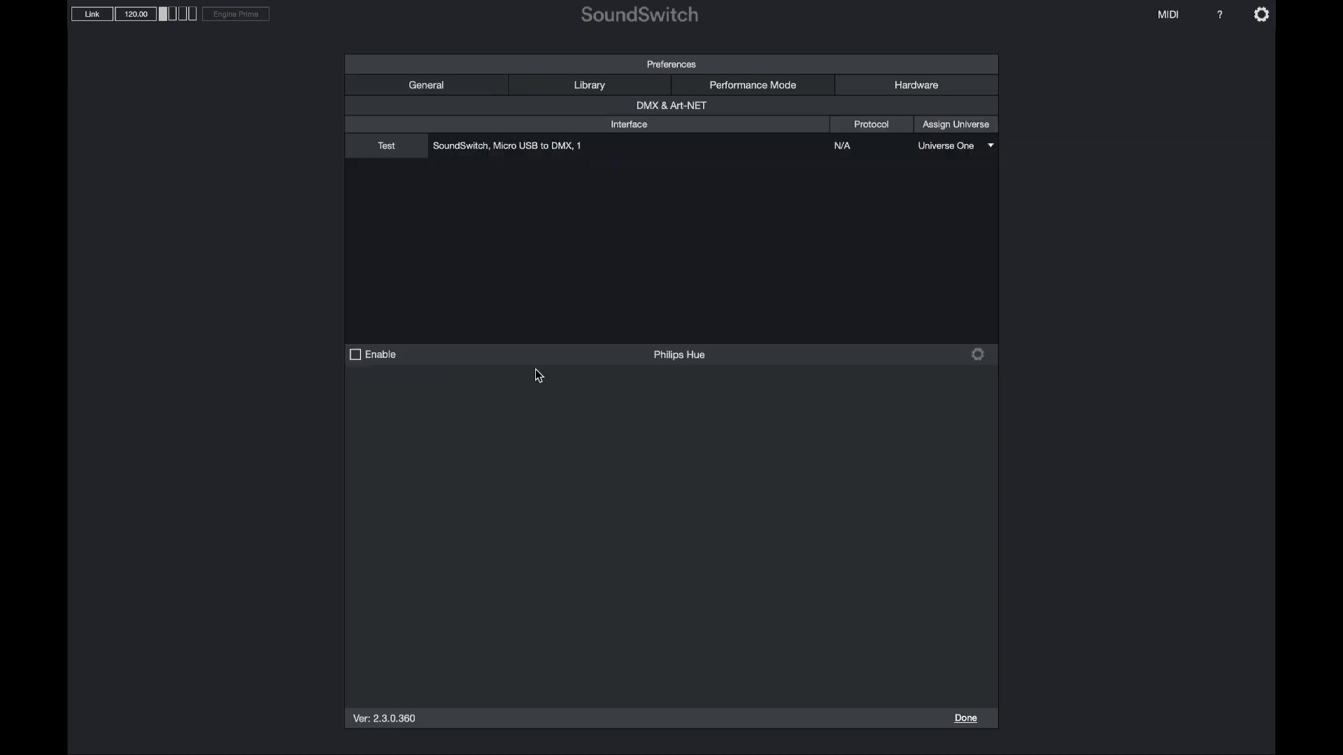
click(355, 355)
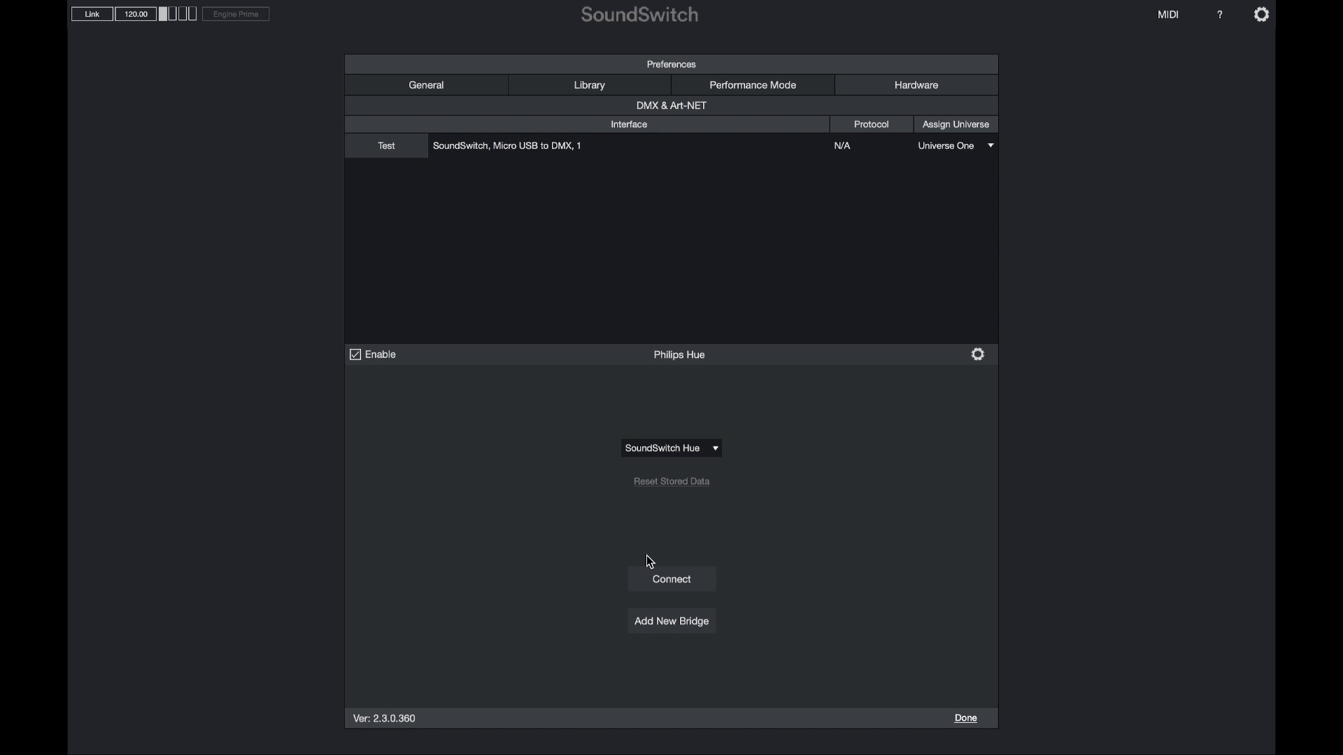
click(673, 577)
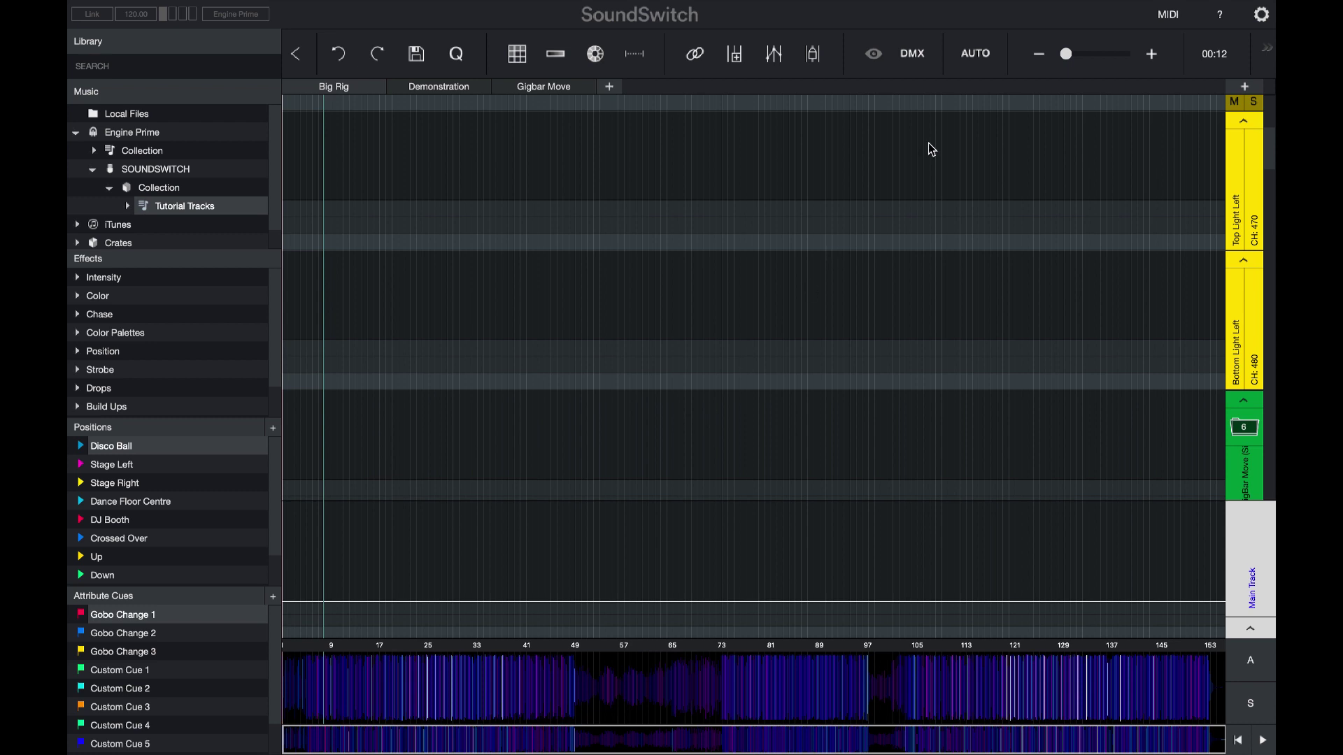
Autoscript the loaded track using the Dynamic Preset style
click(985, 60)
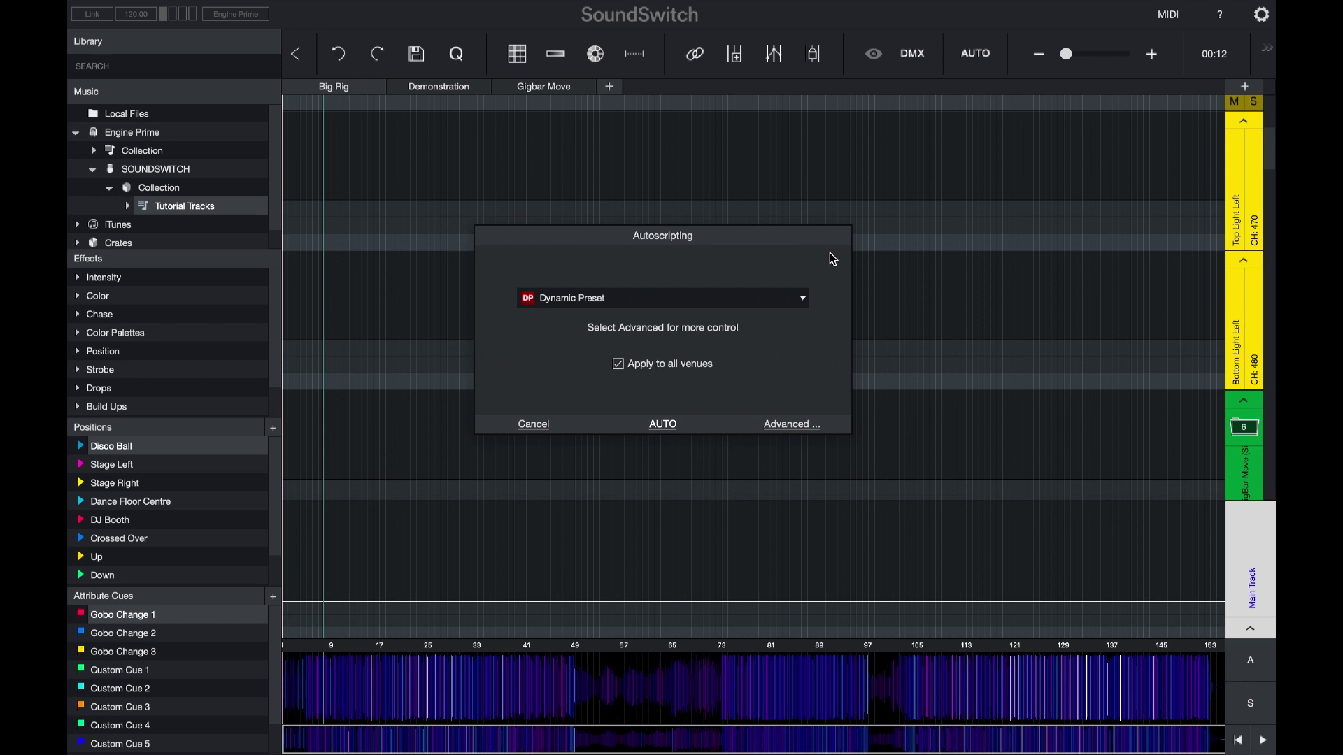
click(802, 301)
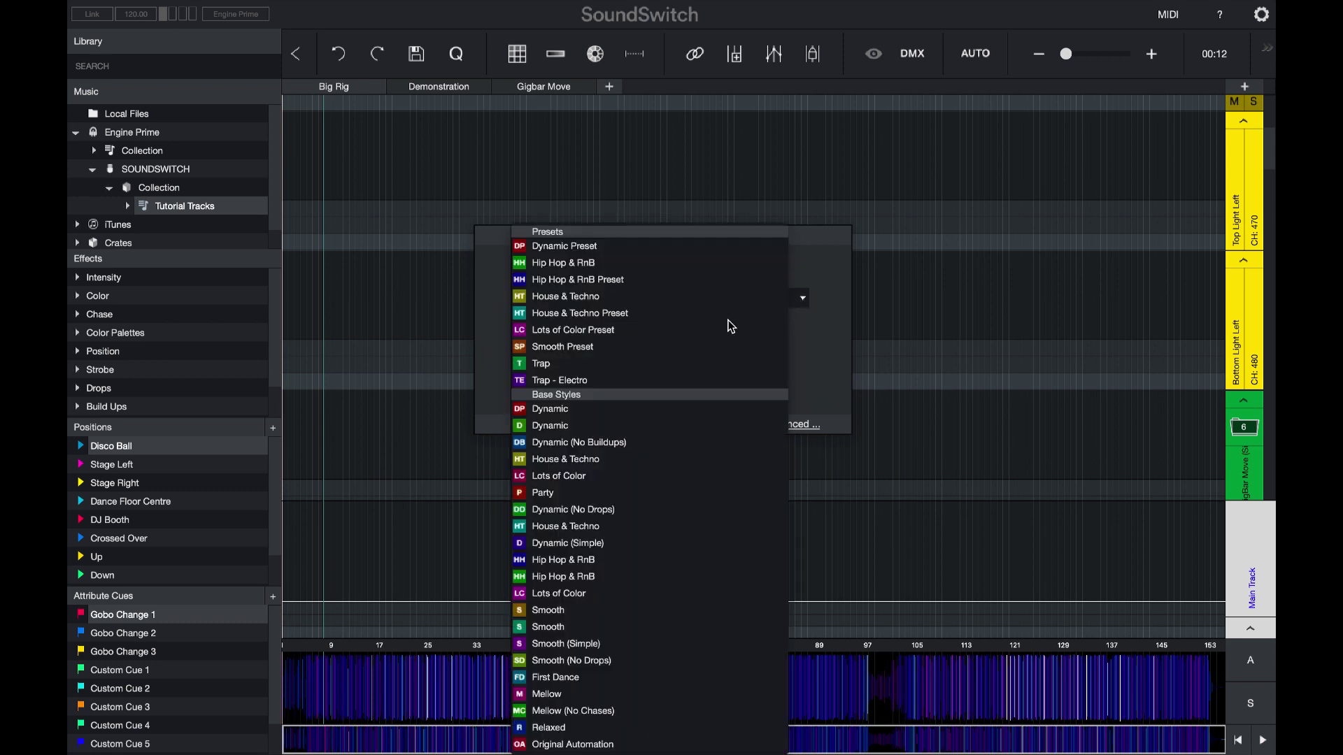
click(623, 250)
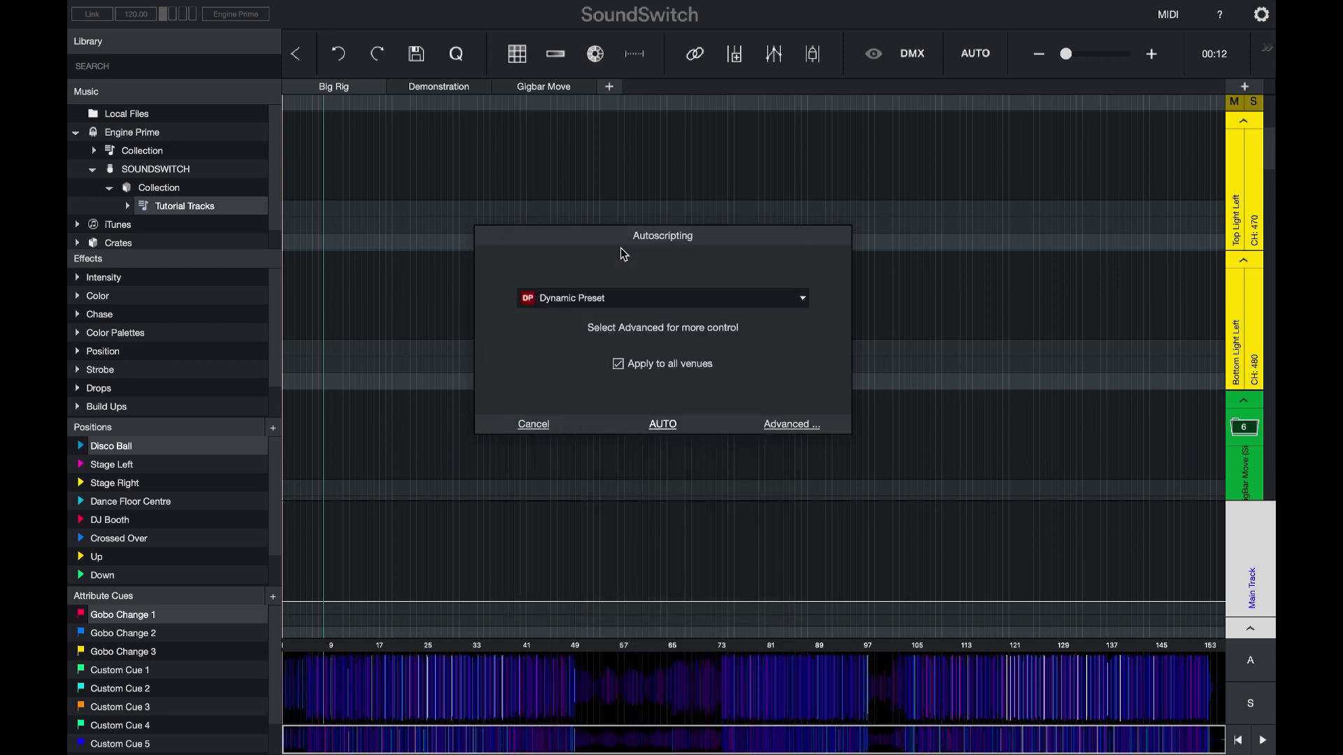
click(663, 425)
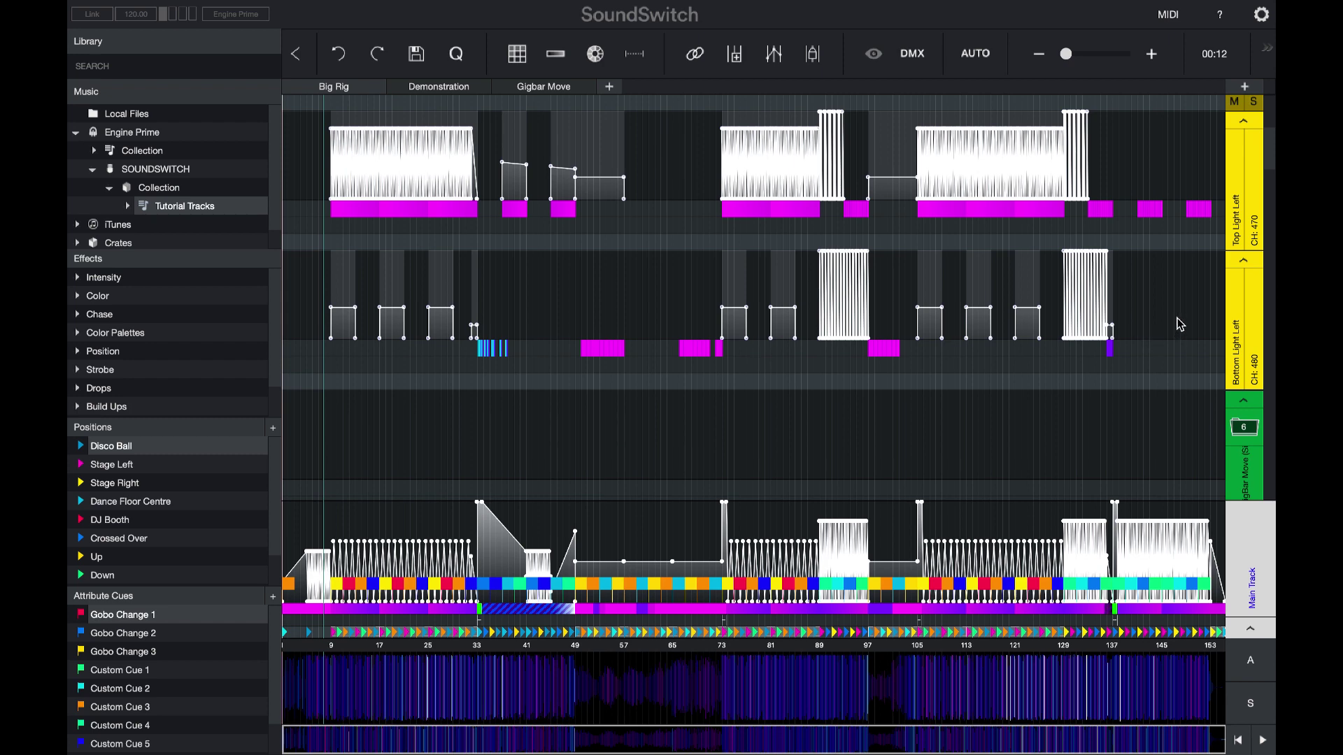
In the DMX patch, make Top Light Left and Right Wash (Secondary) and both Bottom Lights Wash (Tertiary)
click(923, 61)
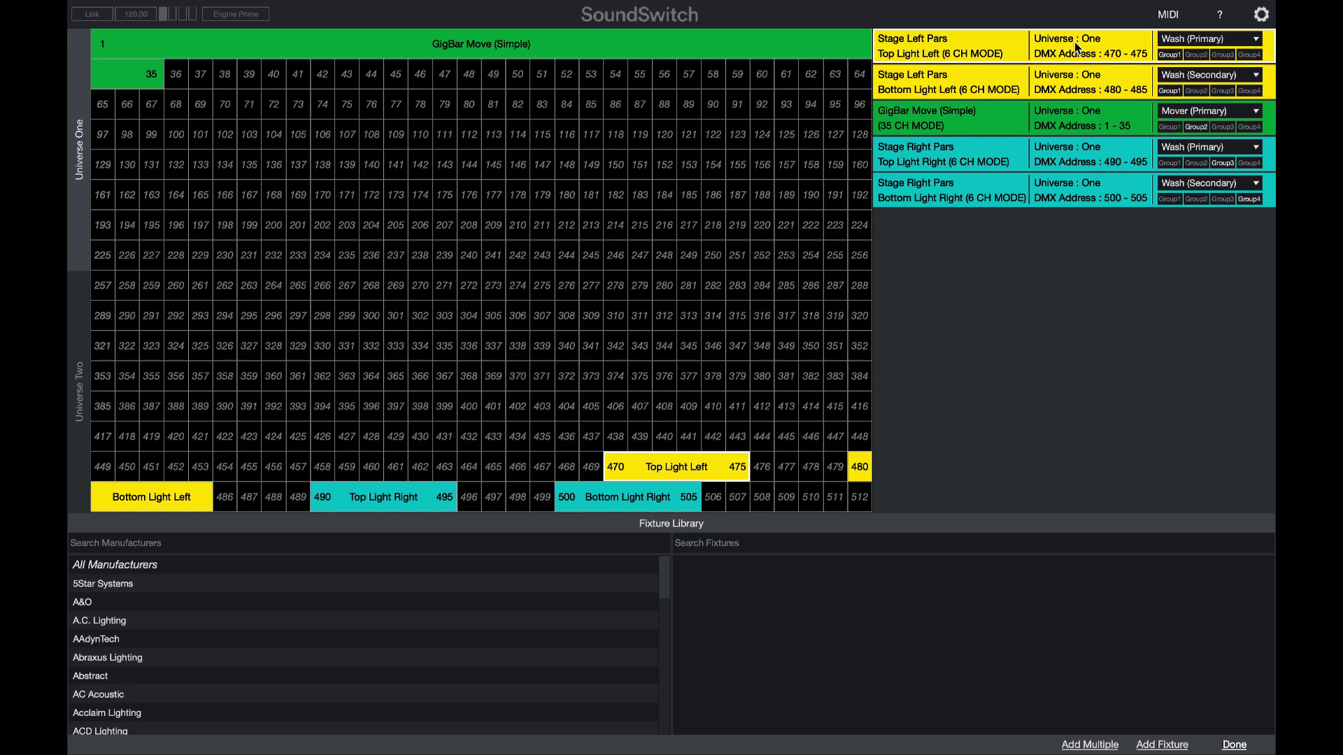
click(1215, 44)
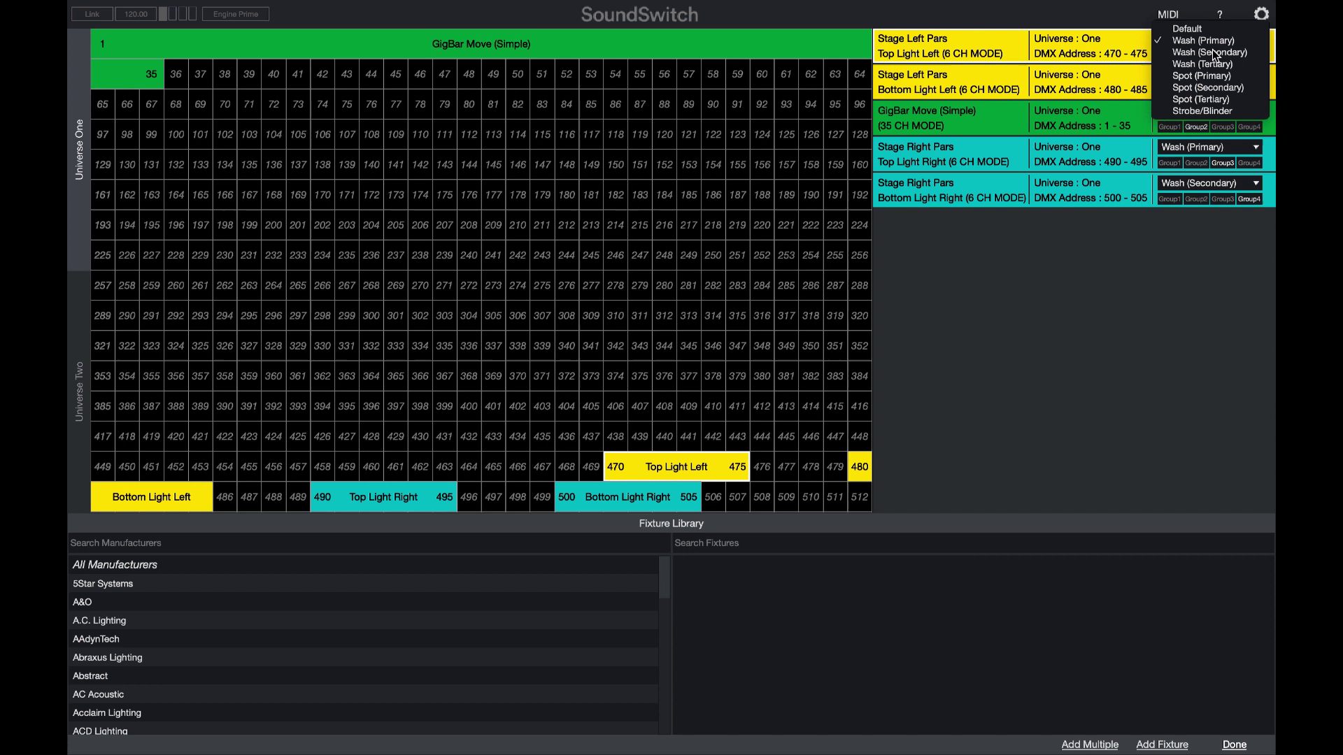
click(1215, 53)
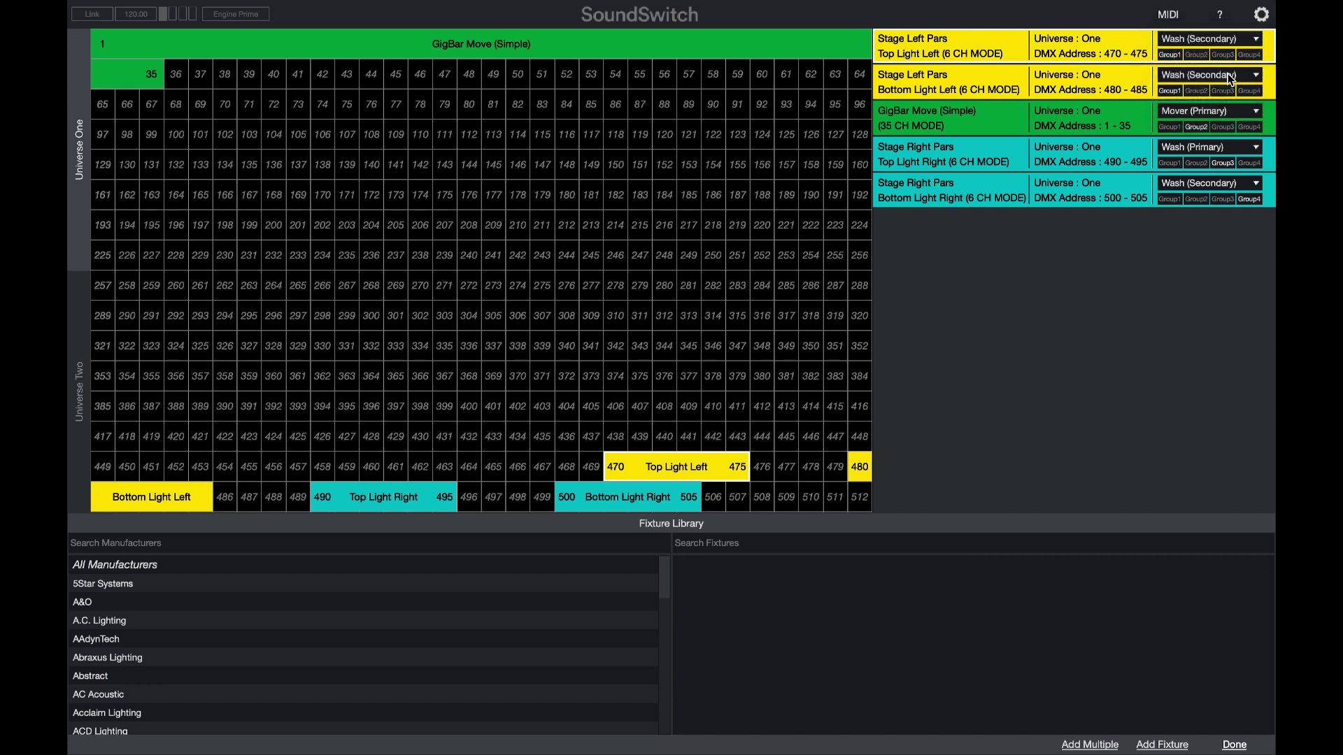
click(1230, 149)
click(1230, 161)
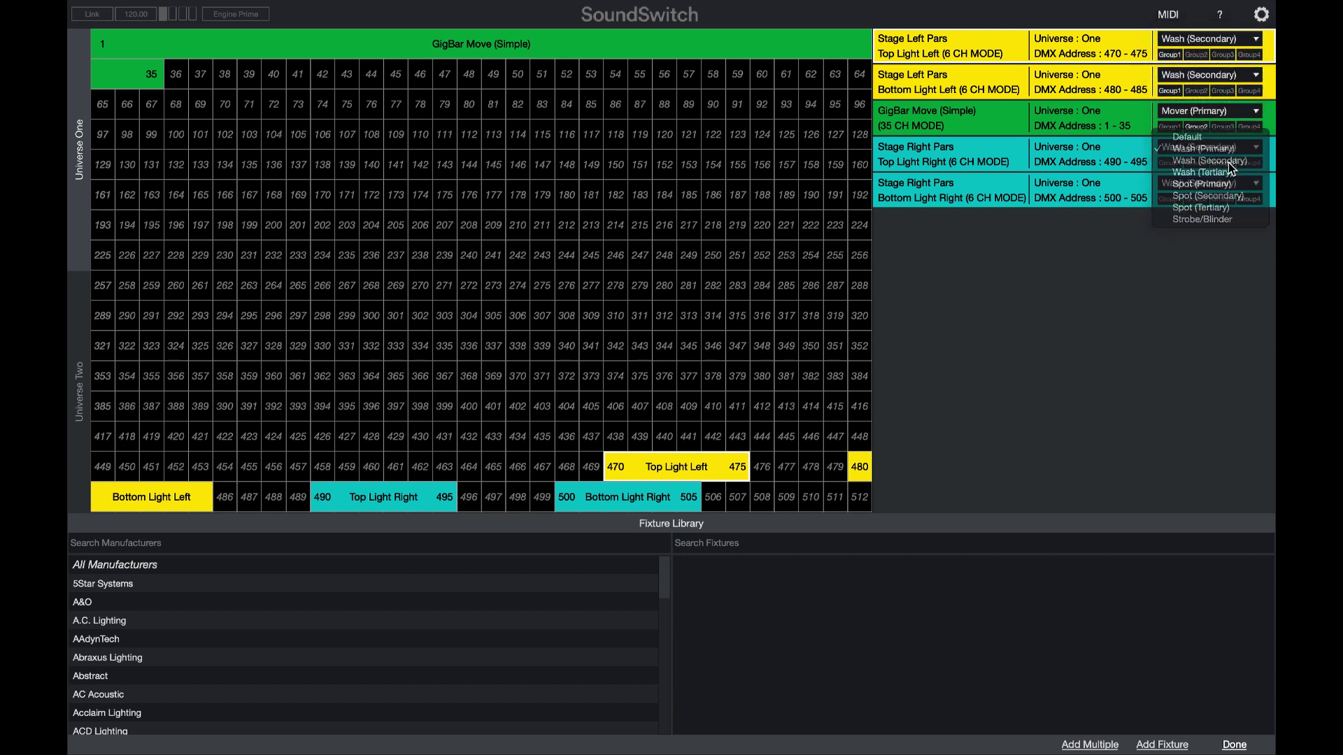
click(1233, 185)
click(1229, 197)
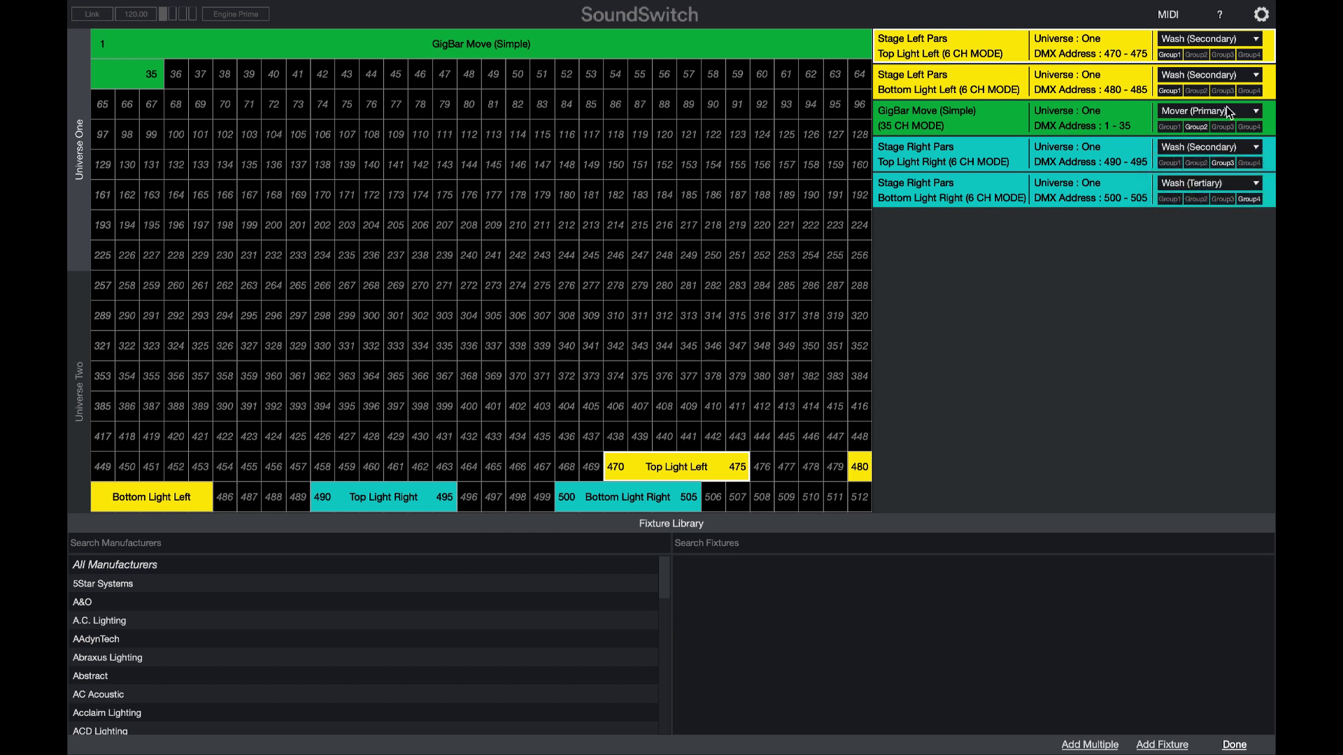
click(1232, 79)
click(1226, 89)
Re-autoscript the track by fixture category, overwriting the old show, then select the top-track blocks
click(1234, 744)
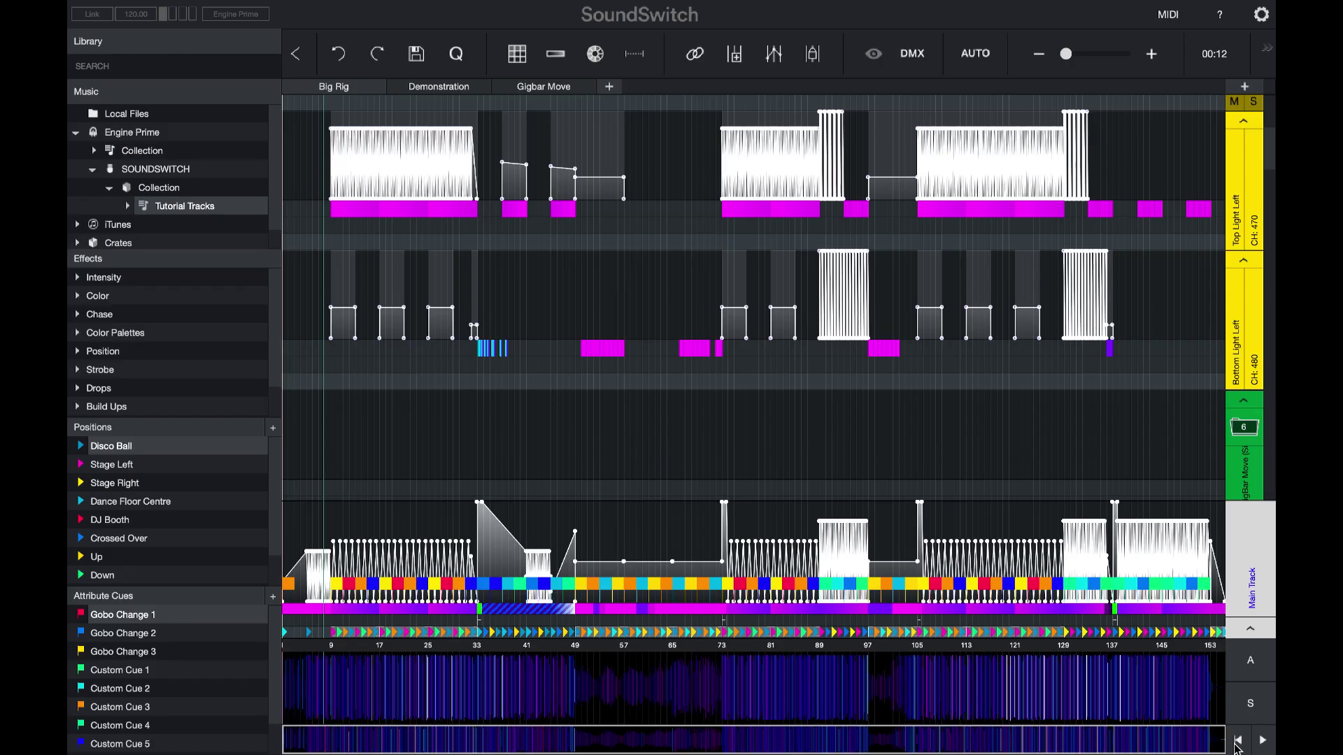
click(970, 53)
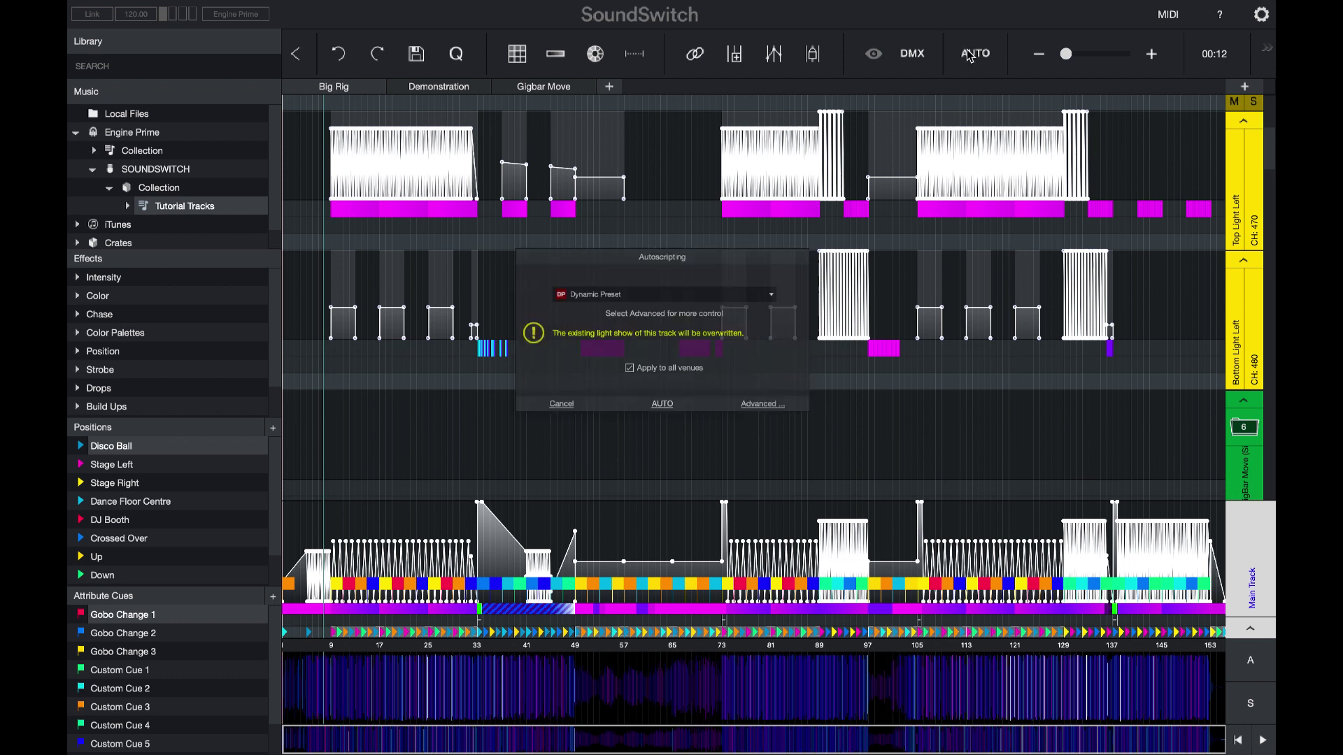
click(663, 423)
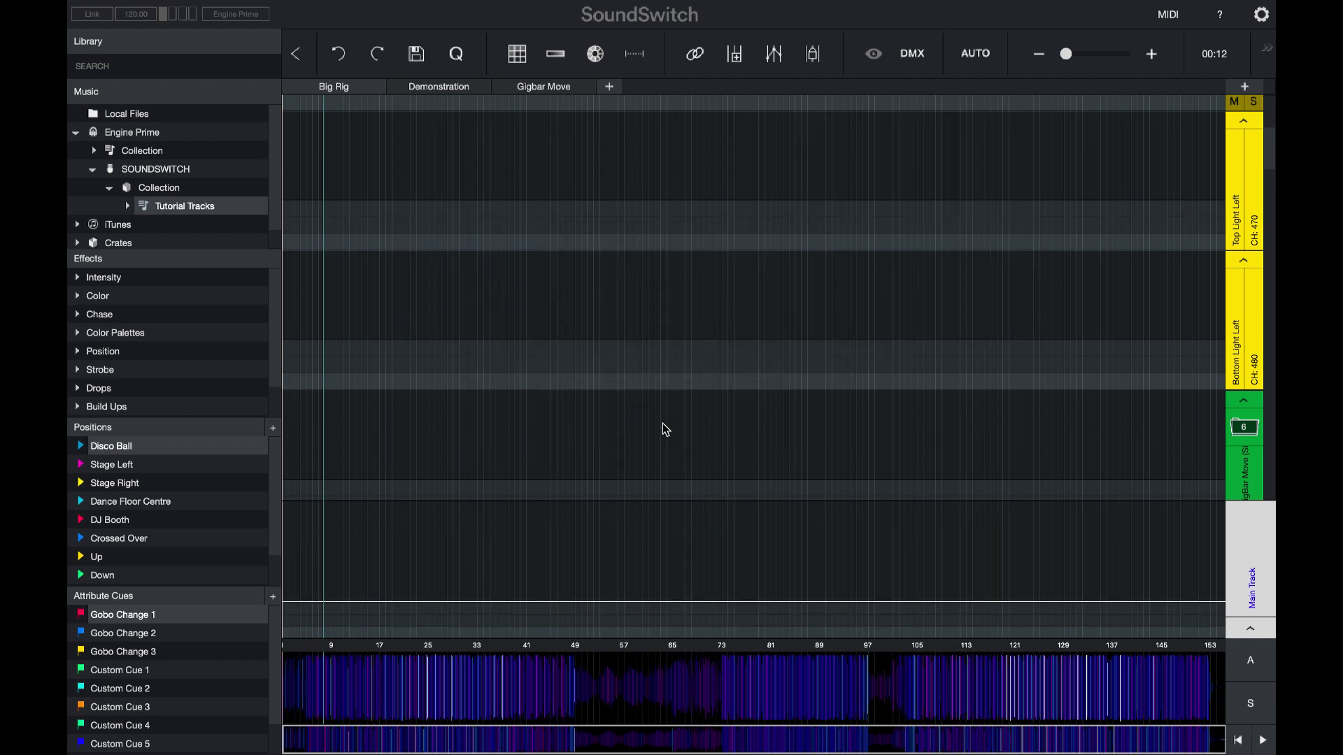
drag(319, 172, 1127, 187)
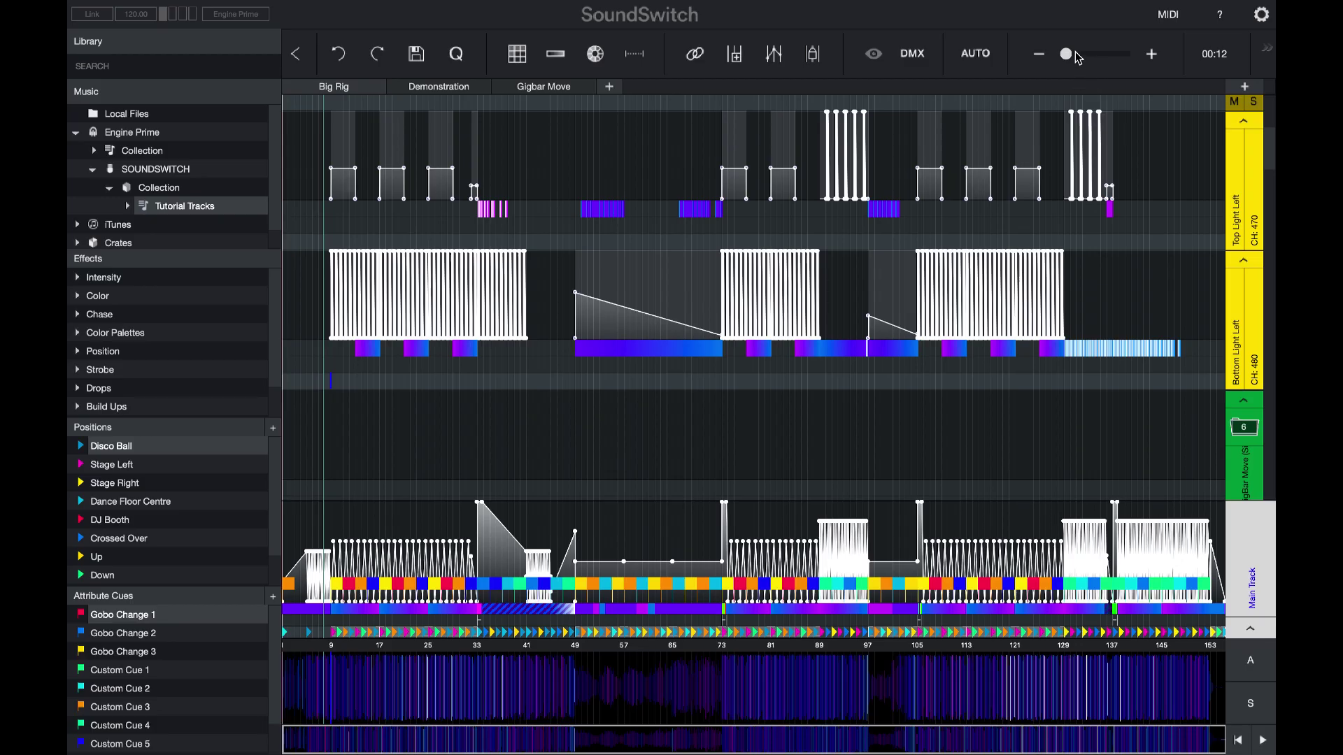
Drag the toolbar zoom slider to zoom the timeline in to a few beats
mouse_move(1070, 57)
mouse_down()
mouse_move(1131, 60)
mouse_move(1065, 61)
mouse_up()
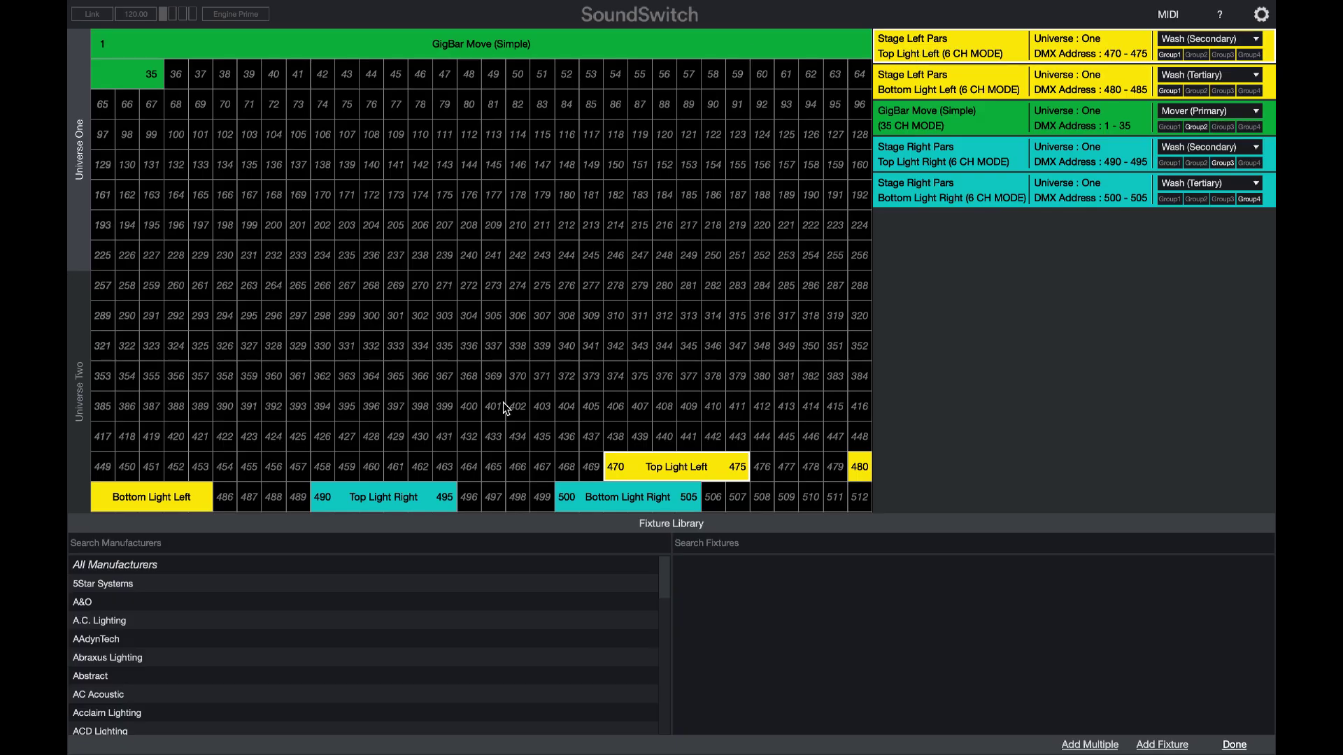
Overlap Bottom Light Right onto Top Light Left's channels, then restore it to addresses 500–505
drag(595, 492, 594, 463)
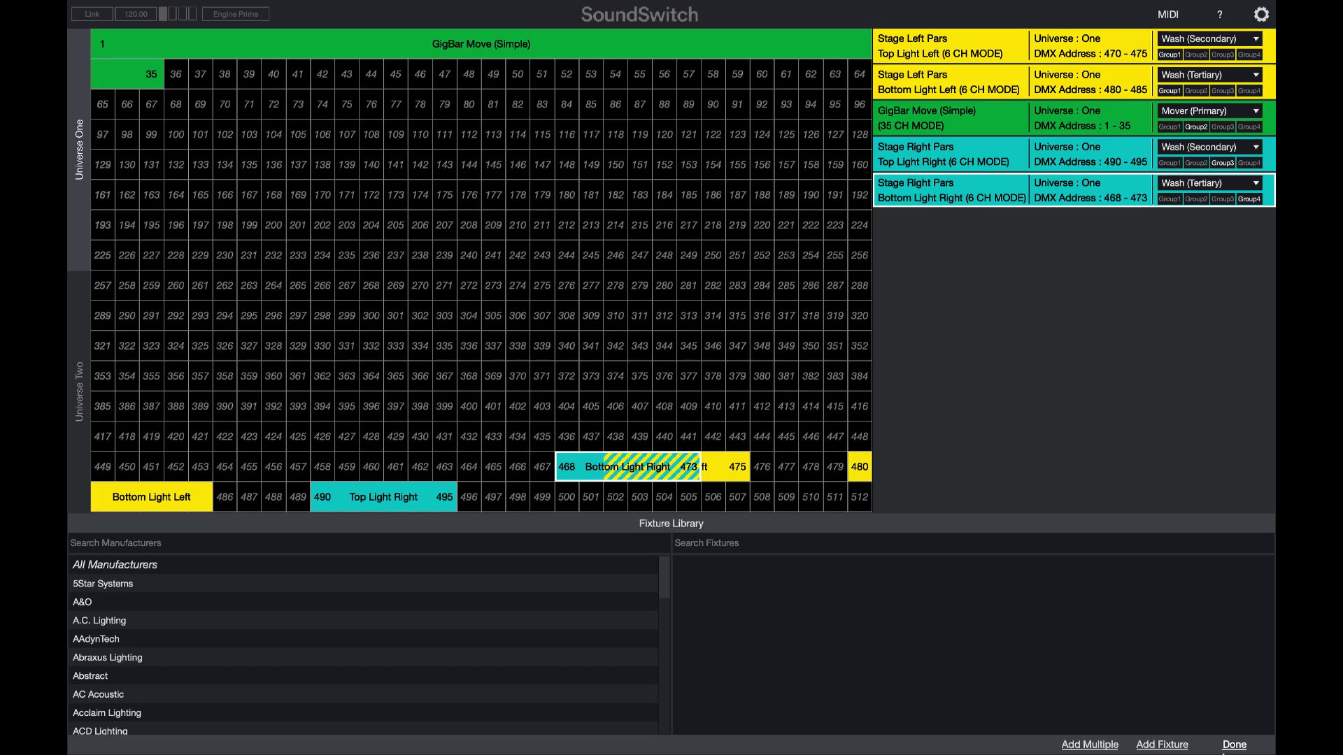
click(1234, 746)
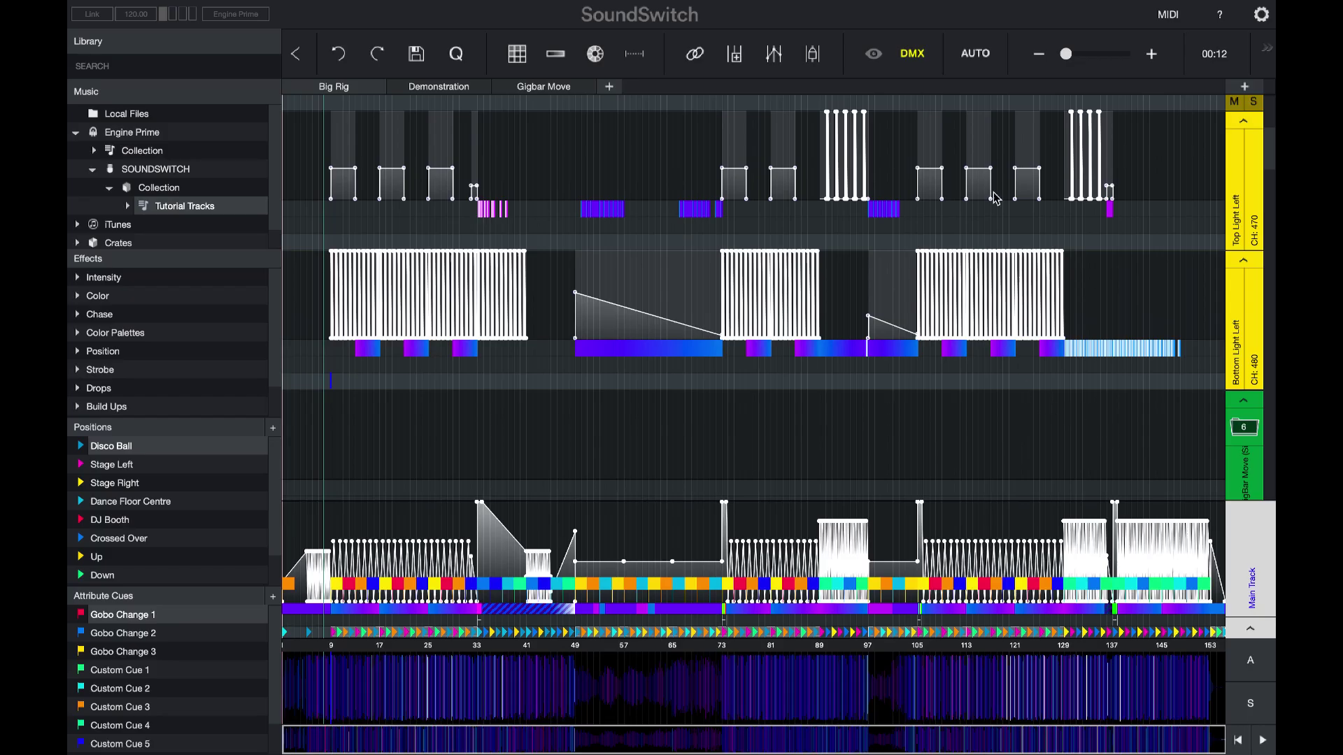
click(920, 58)
click(574, 499)
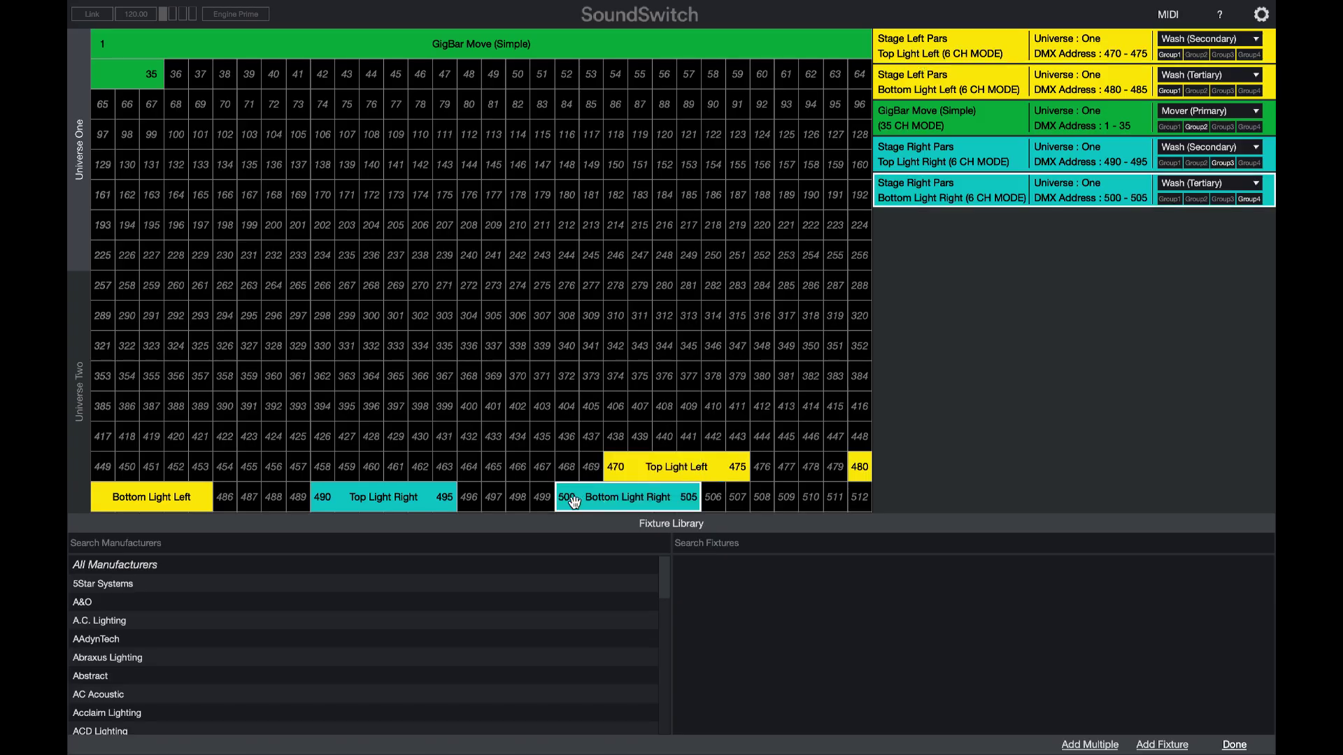
click(1235, 745)
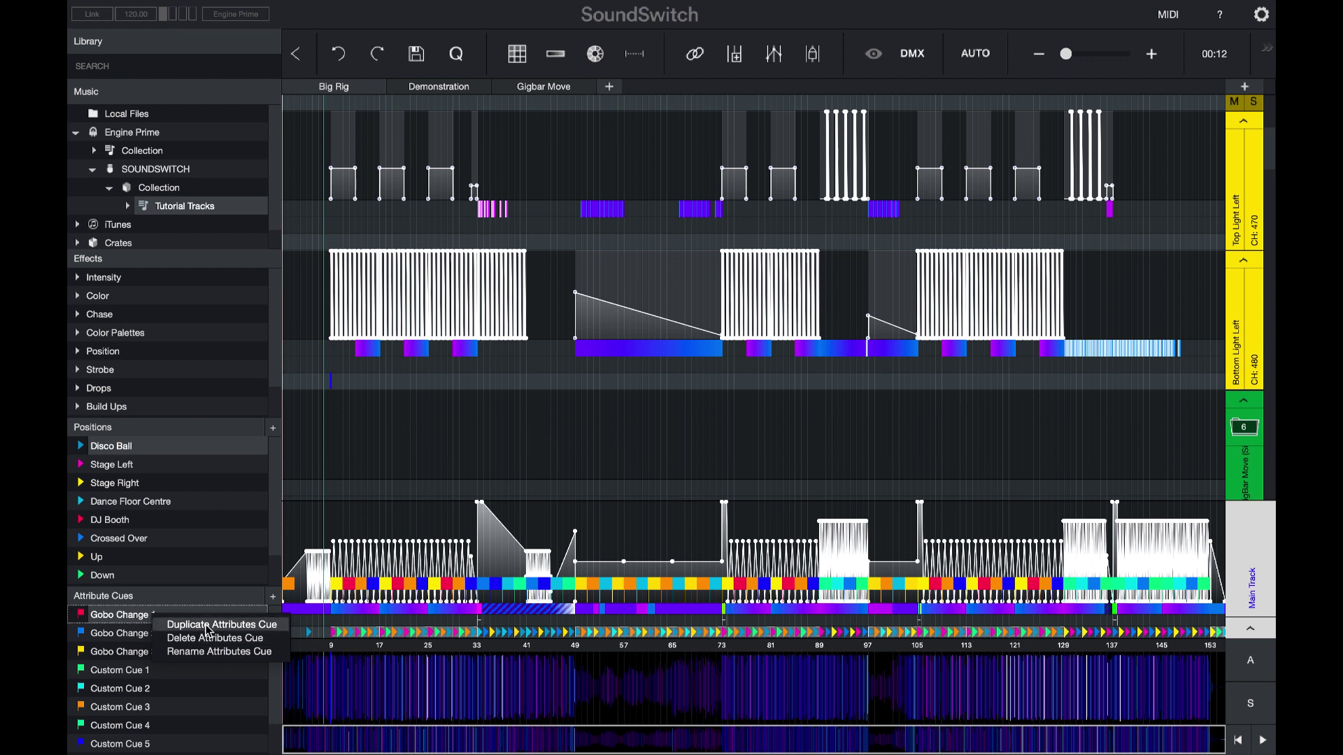
Duplicate Gobo Change 1 and open the copy's GigBar Move (Simple) attributes
click(207, 631)
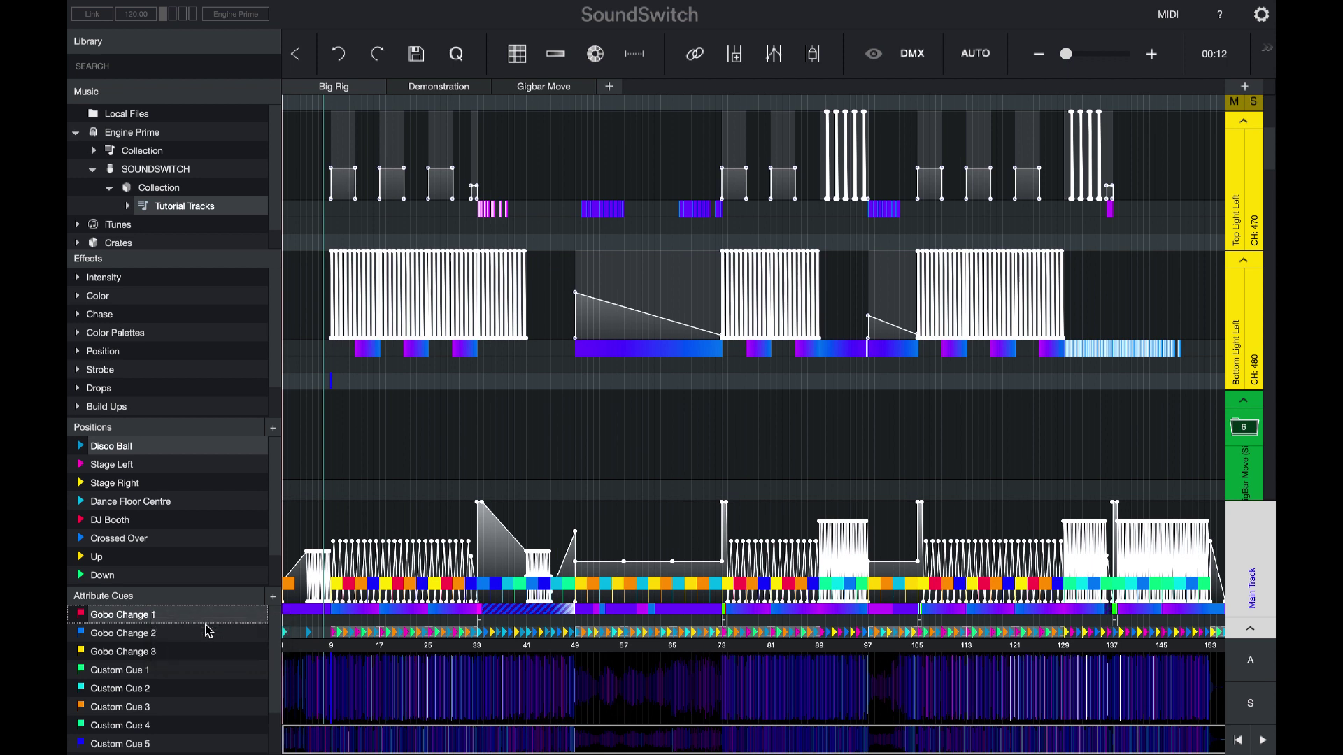
scroll(202, 657, down, 1)
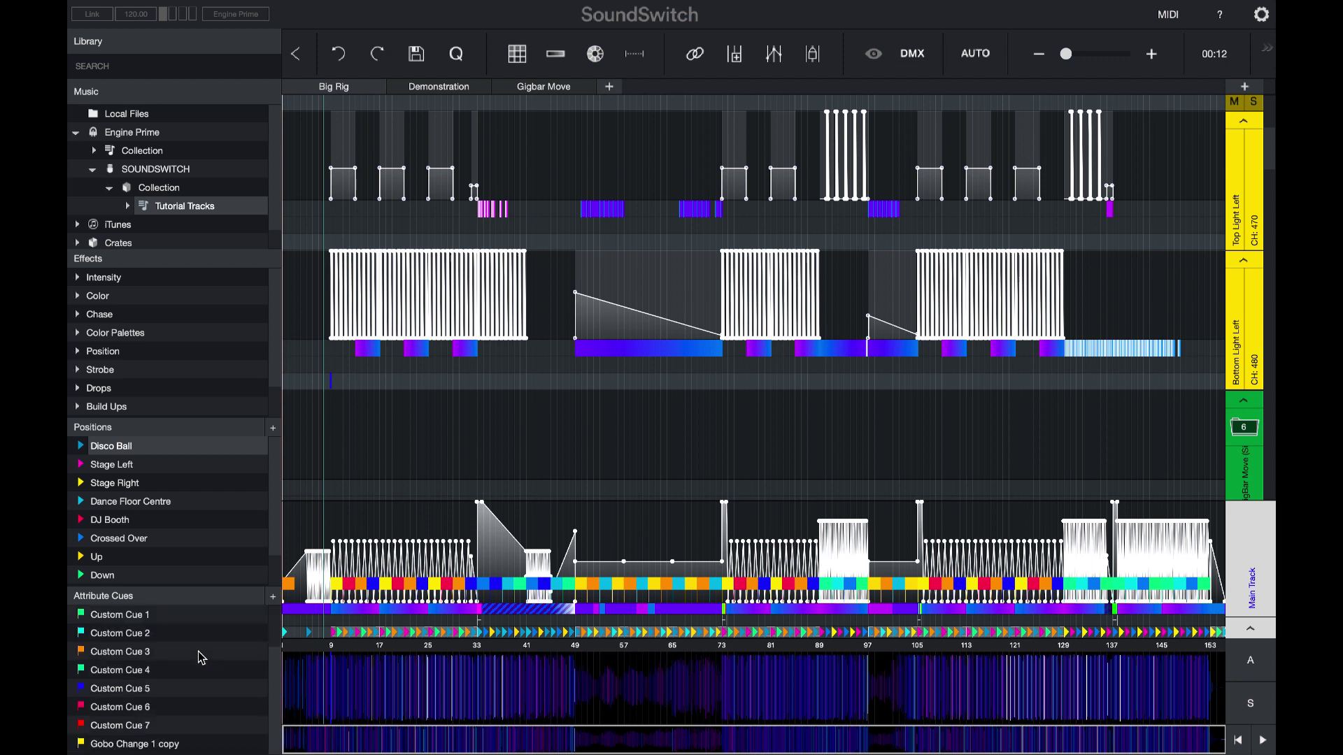
double_click(147, 745)
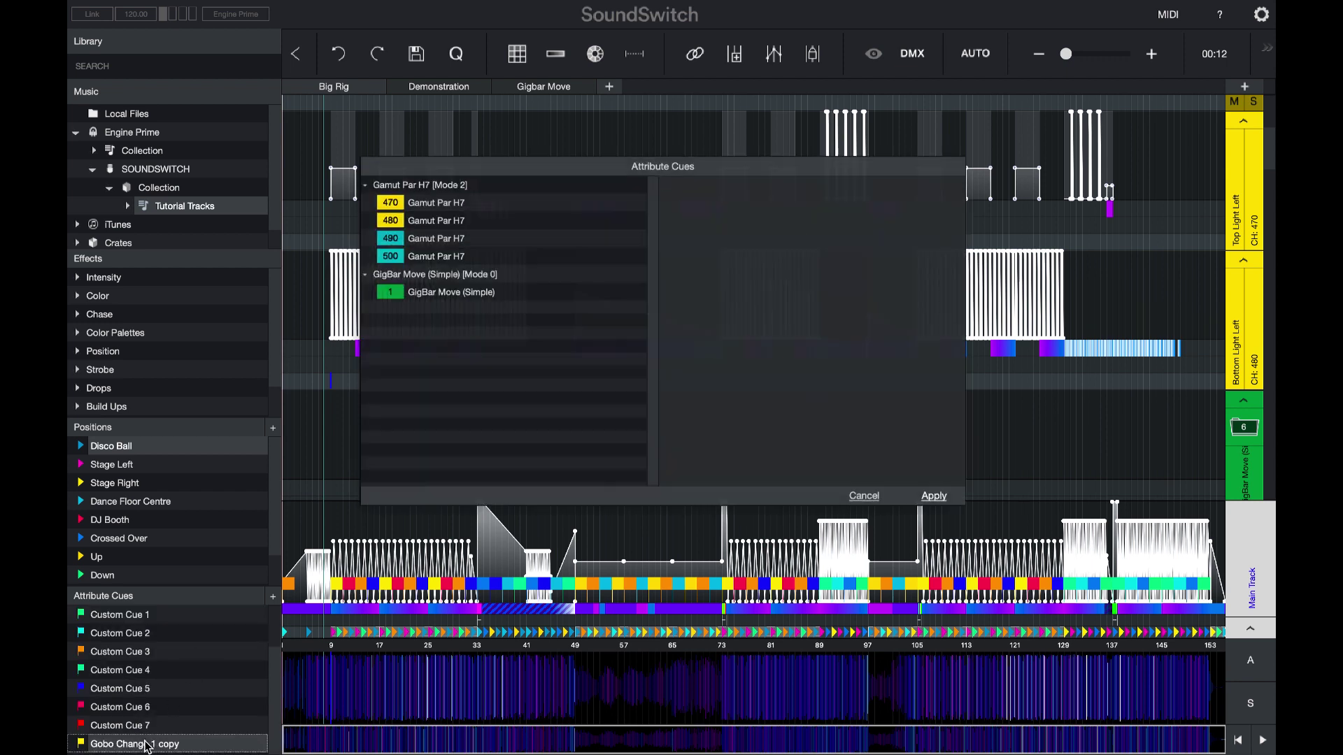
click(420, 285)
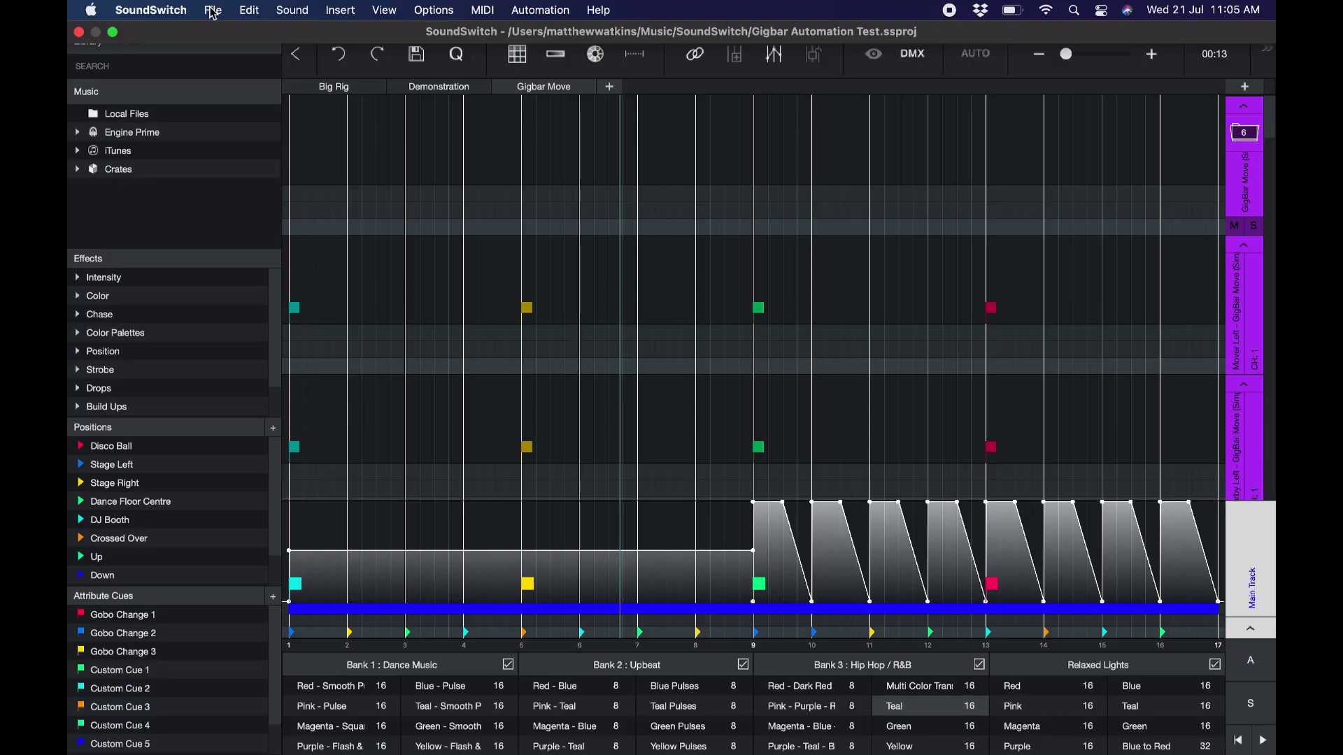
Show the File menu's new, open, save and export project commands
click(213, 11)
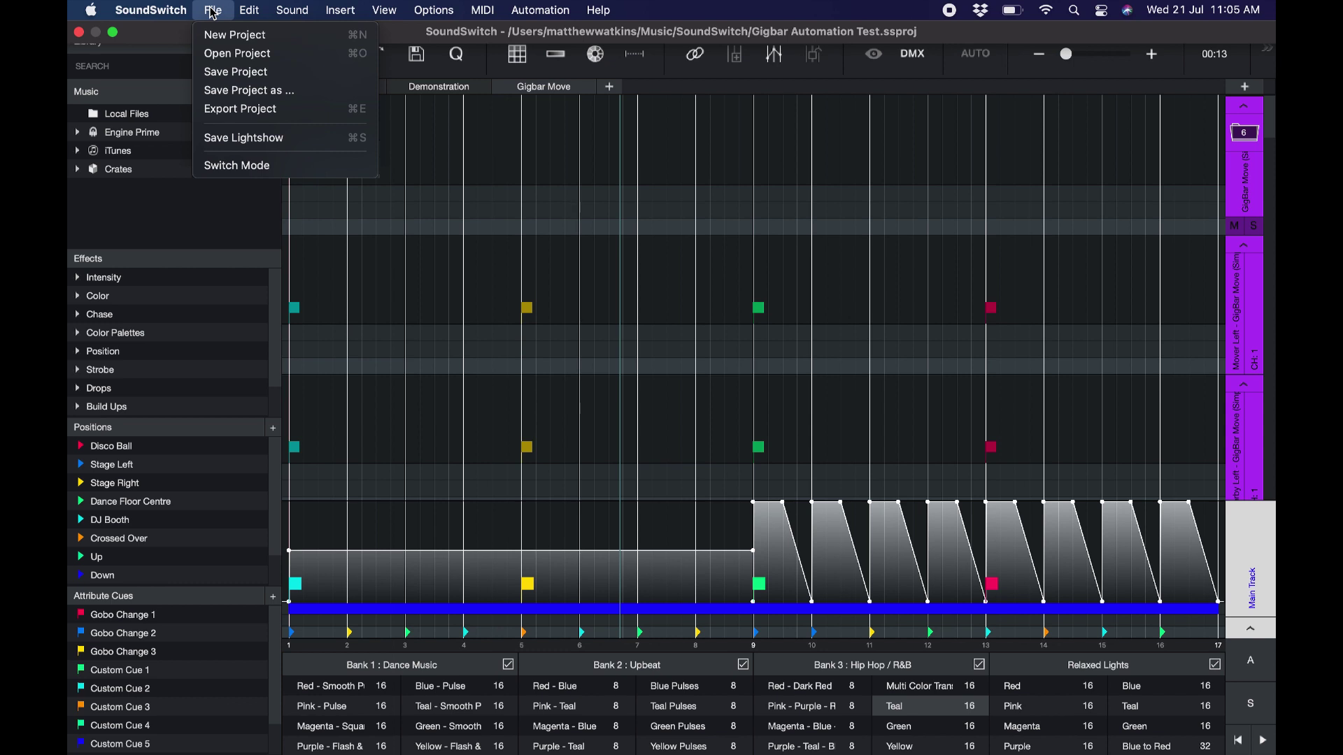